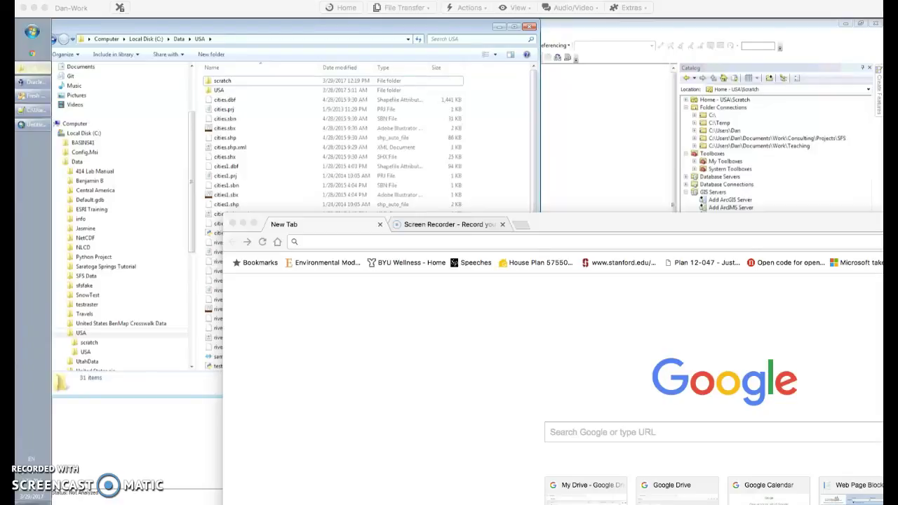
Search the web for "arcgis server publish geoprocessing service" and open the Publishing Geoprocessing Services Tutorial PDF
{"action": "left_click", "coordinate": [503, 243]}
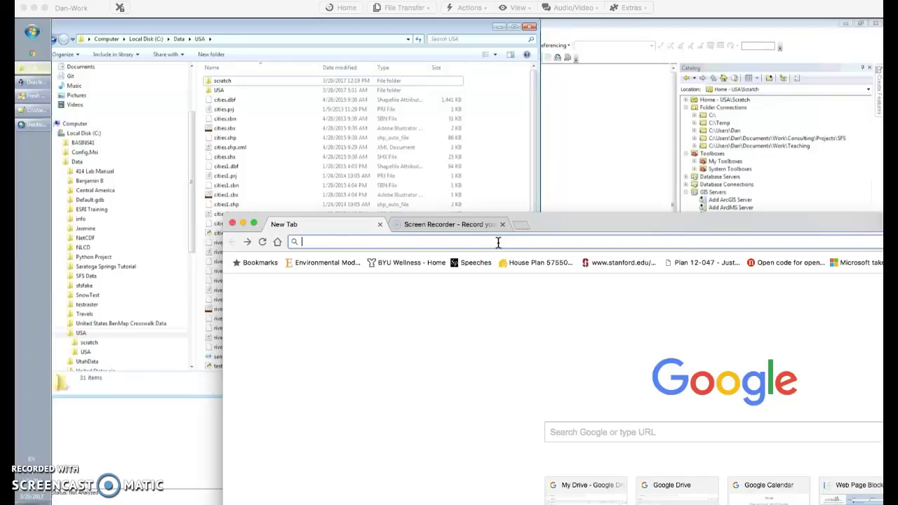
{"action": "type", "text": "ar"}
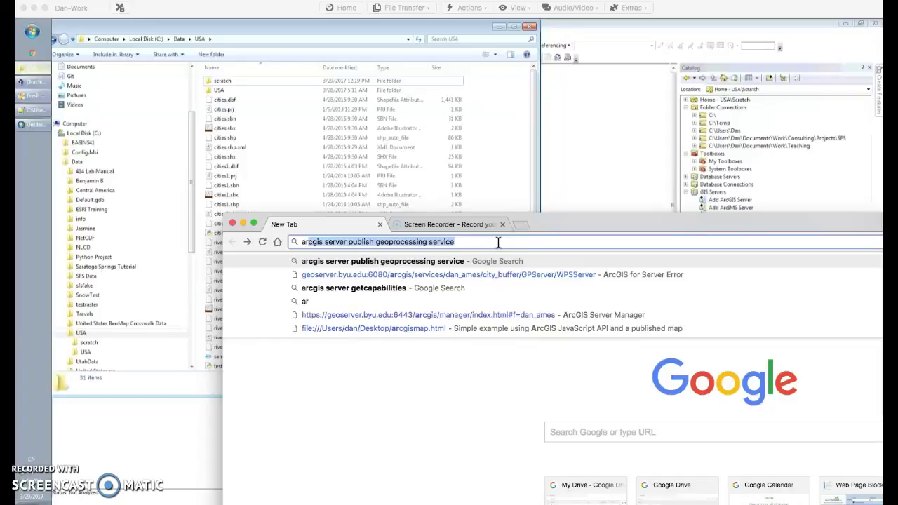
{"action": "key", "text": "Return"}
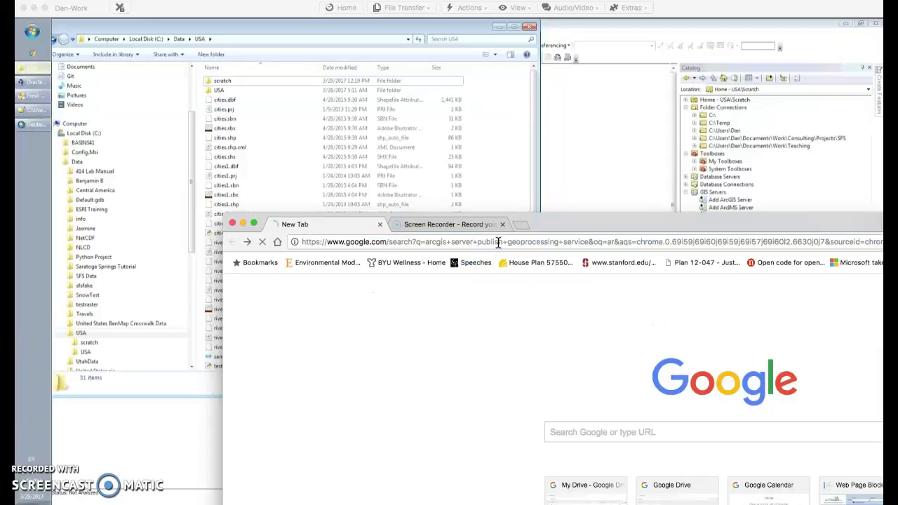
{"action": "scroll", "coordinate": [512, 406], "scroll_direction": "down", "scroll_amount": 1}
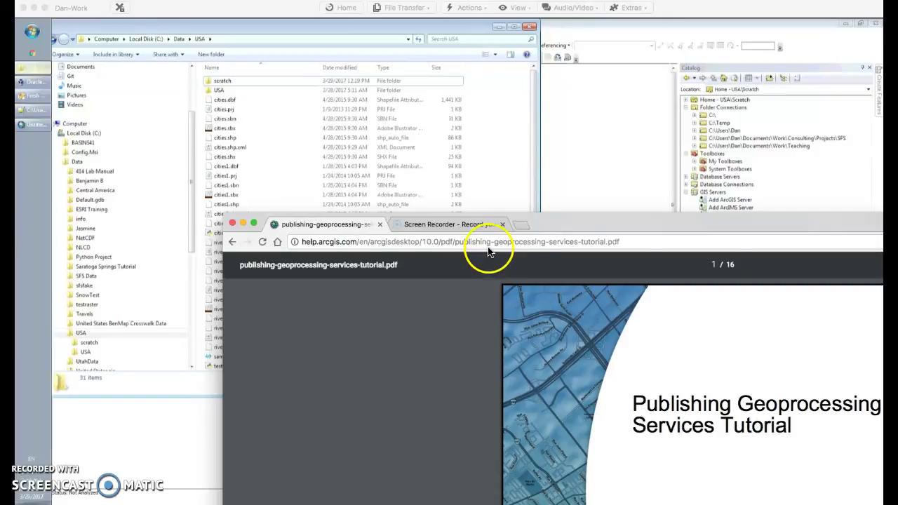
Look through the PDF up to the "Tutorial: Publishing a geoprocessing service" page, and move the browser window out of the way
{"action": "double_click", "coordinate": [748, 224]}
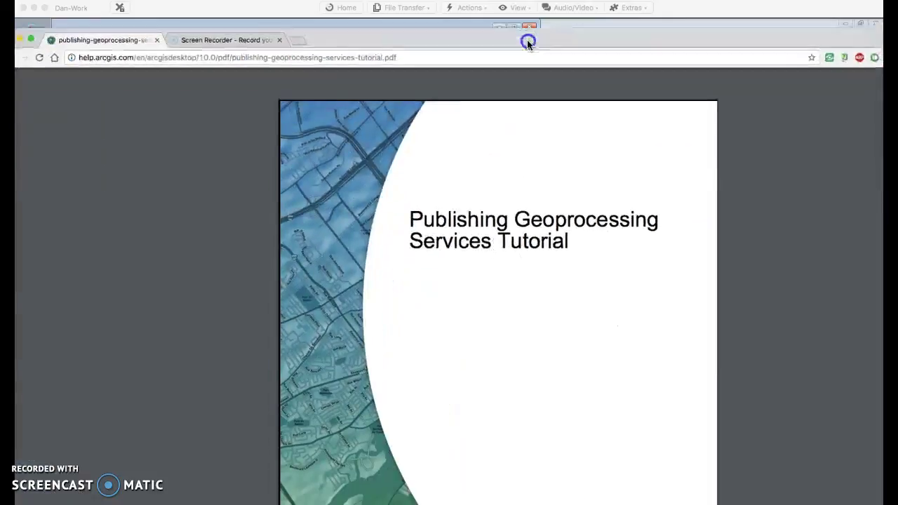
{"action": "scroll", "coordinate": [479, 358], "scroll_direction": "down", "scroll_amount": 4}
{"action": "scroll", "coordinate": [479, 361], "scroll_direction": "down", "scroll_amount": 6}
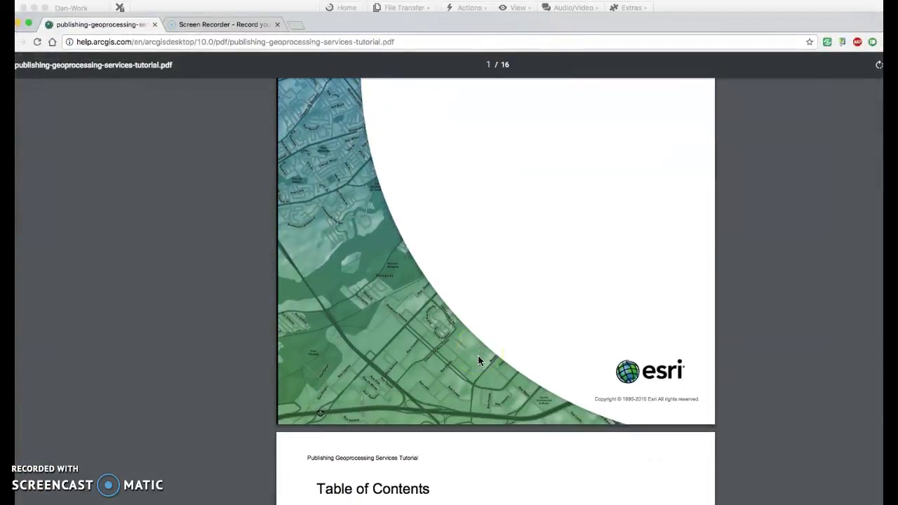
{"action": "scroll", "coordinate": [480, 360], "scroll_direction": "down", "scroll_amount": 3}
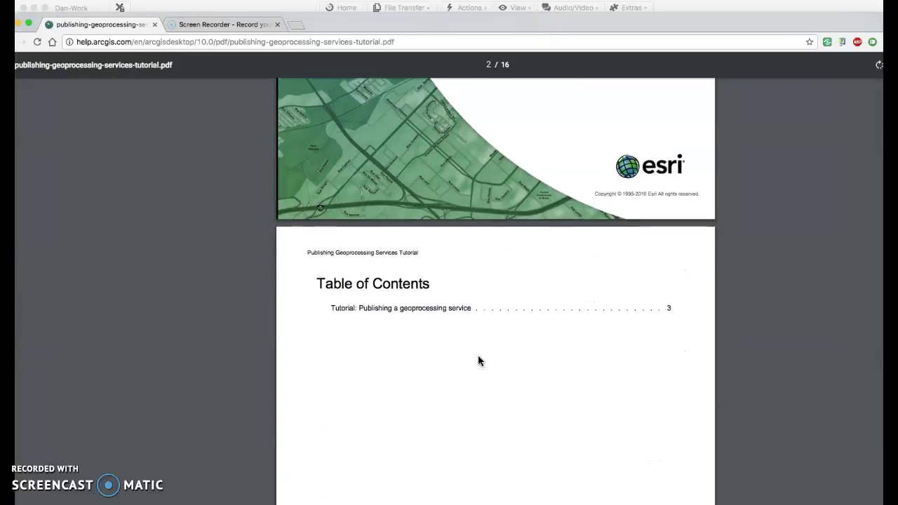
{"action": "scroll", "coordinate": [478, 360], "scroll_direction": "down", "scroll_amount": 15}
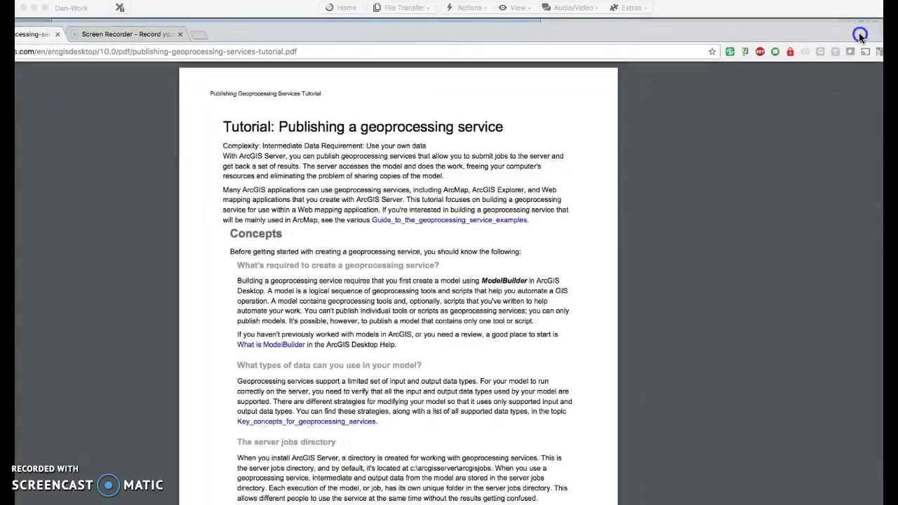
{"action": "left_click_drag", "start_coordinate": [860, 35], "coordinate": [341, 35]}
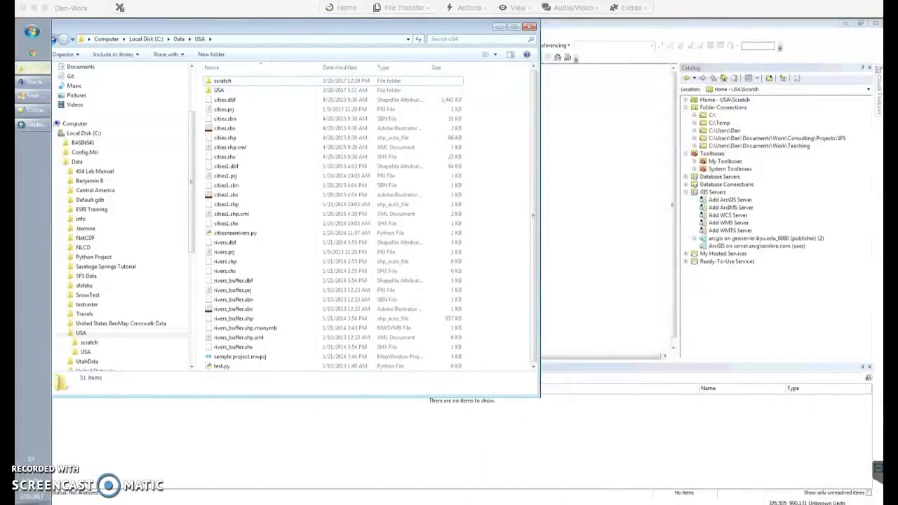
Create a new folder named scratch inside C:\Data
{"action": "mouse_move", "coordinate": [233, 32]}
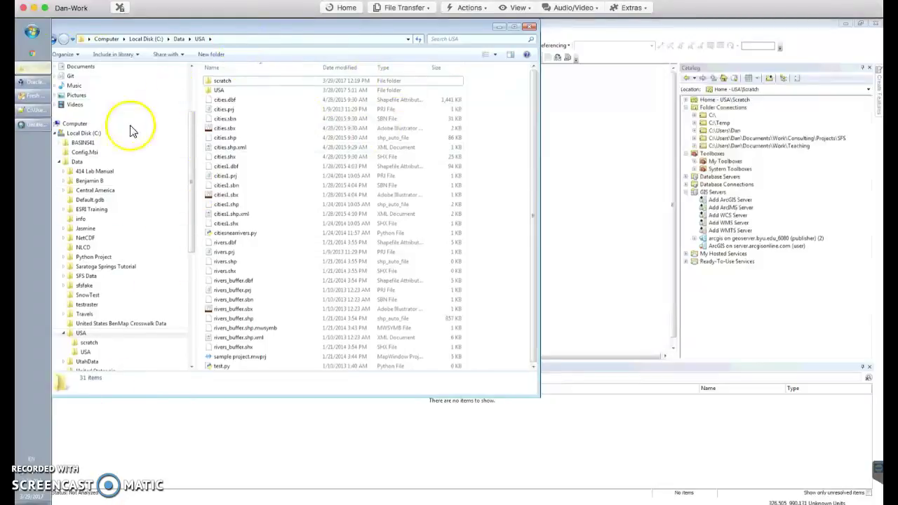
{"action": "left_click", "coordinate": [77, 162]}
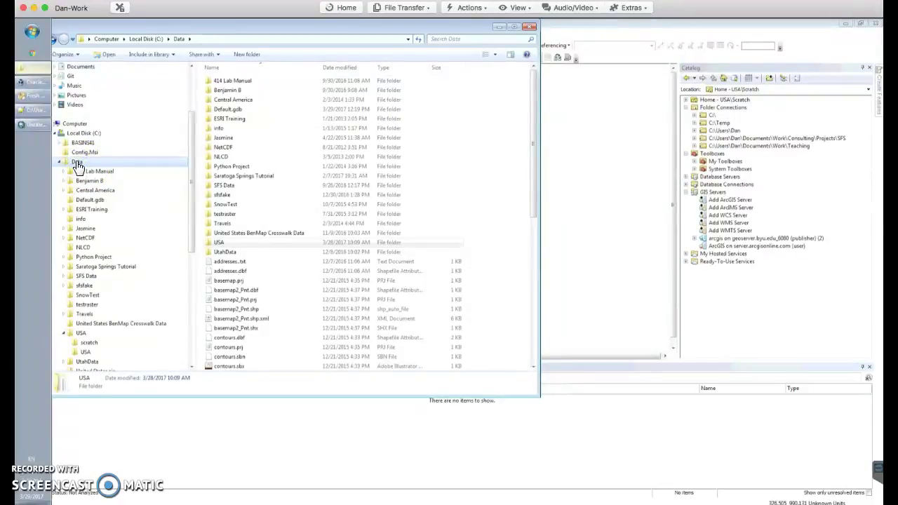
{"action": "right_click", "coordinate": [78, 162]}
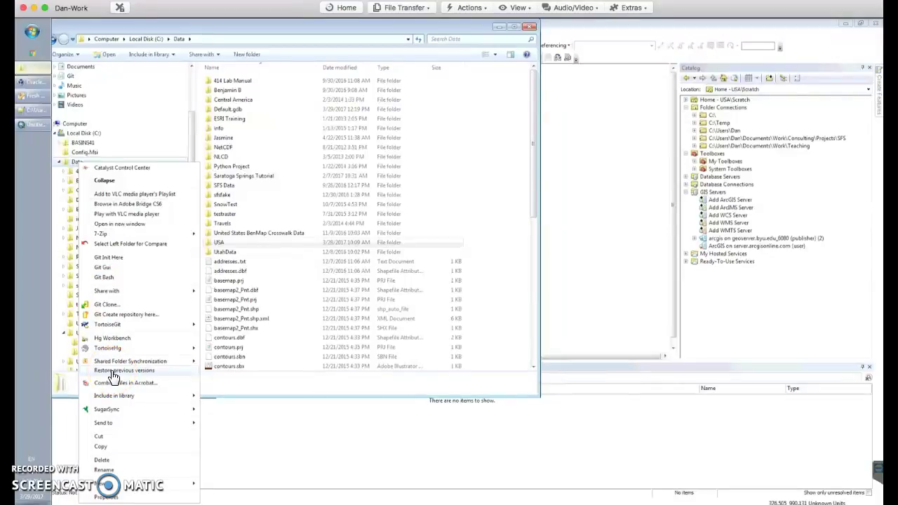
{"action": "mouse_move", "coordinate": [130, 483]}
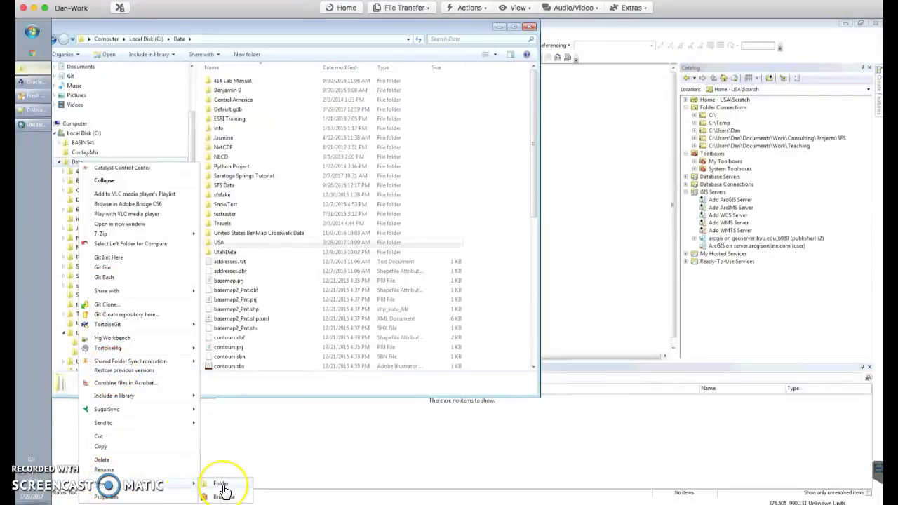
{"action": "left_click", "coordinate": [222, 485]}
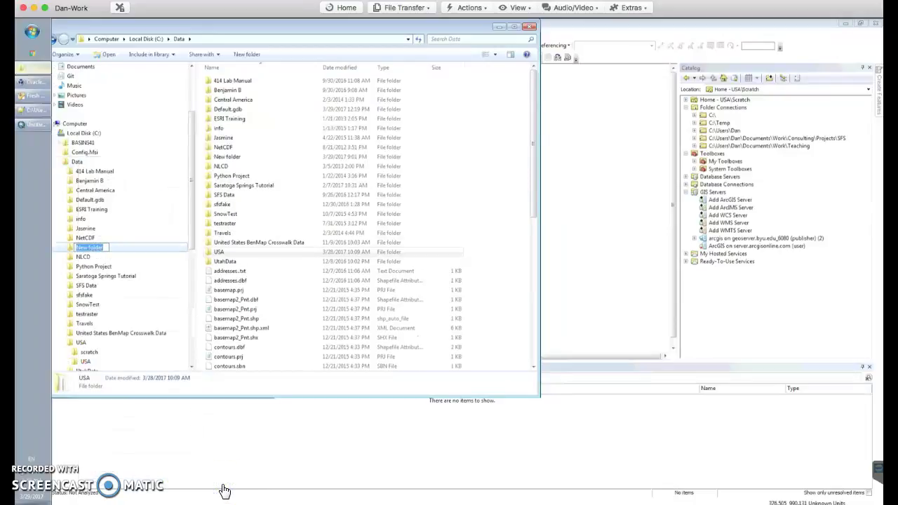
{"action": "type", "text": "scratch"}
{"action": "key", "text": "Return"}
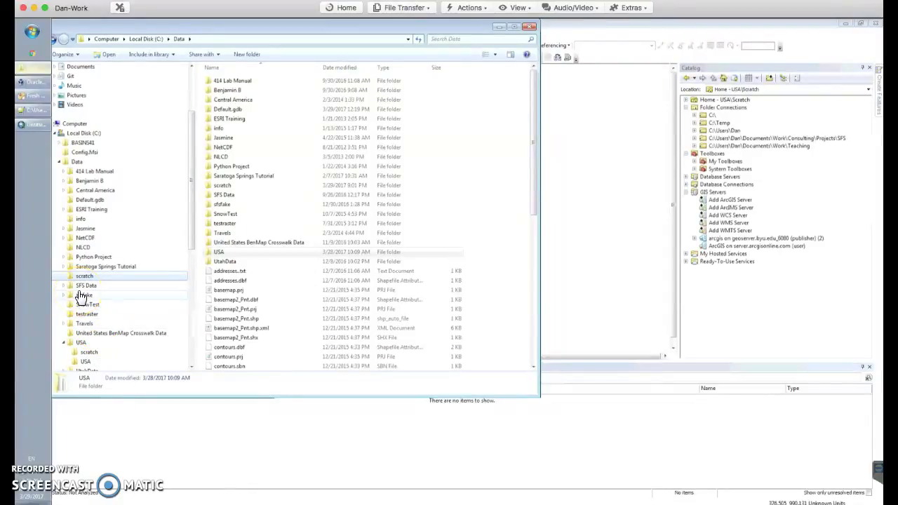
Open the existing scratch folder inside C:\Data\USA
{"action": "left_click", "coordinate": [87, 352]}
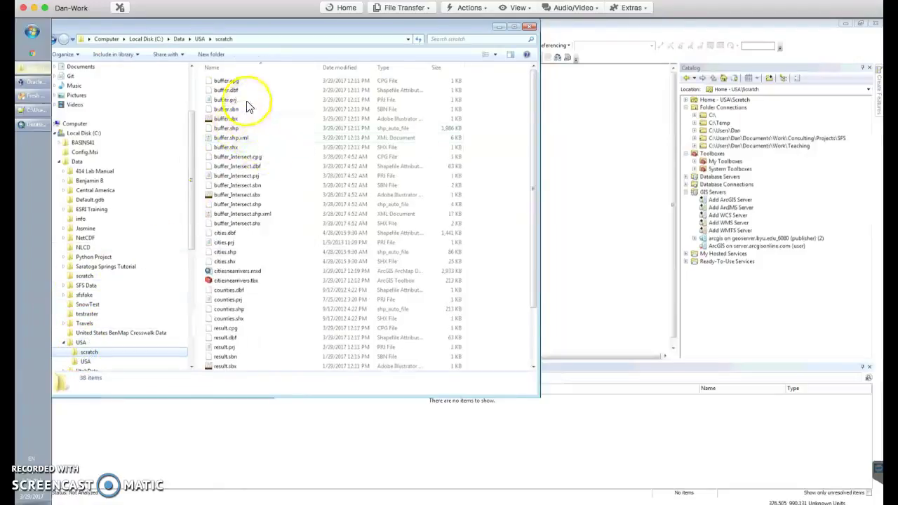
{"action": "left_click", "coordinate": [227, 233]}
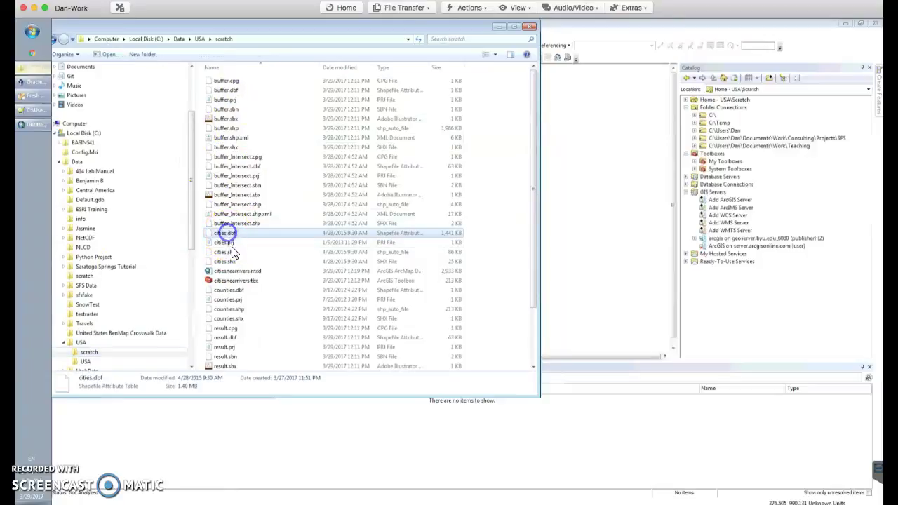
{"action": "left_click", "coordinate": [231, 261], "text": "shift"}
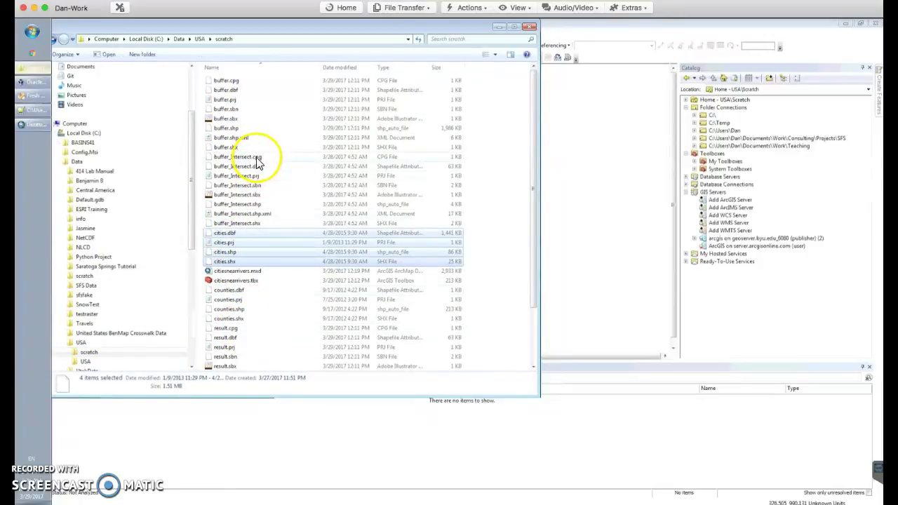
{"action": "scroll", "coordinate": [281, 252], "scroll_direction": "down", "scroll_amount": 3}
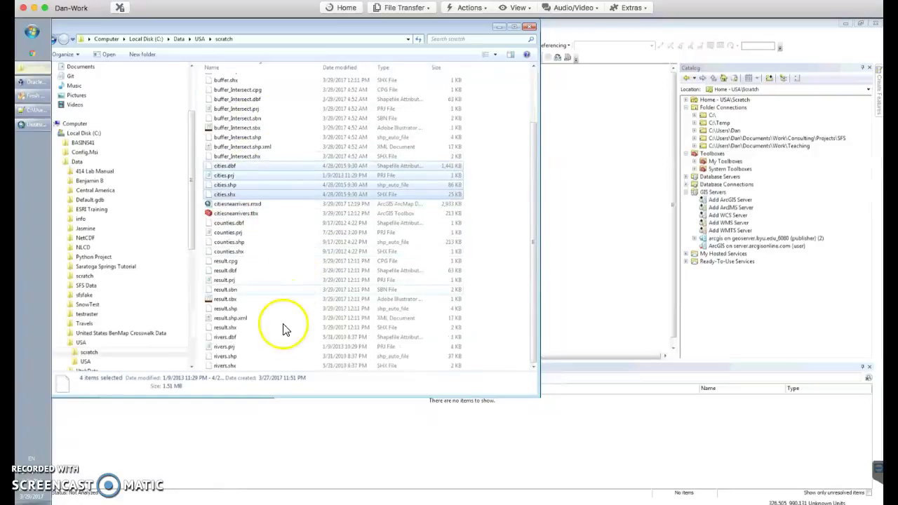
{"action": "left_click", "coordinate": [228, 366], "text": "ctrl"}
{"action": "left_click", "coordinate": [226, 356], "text": "ctrl"}
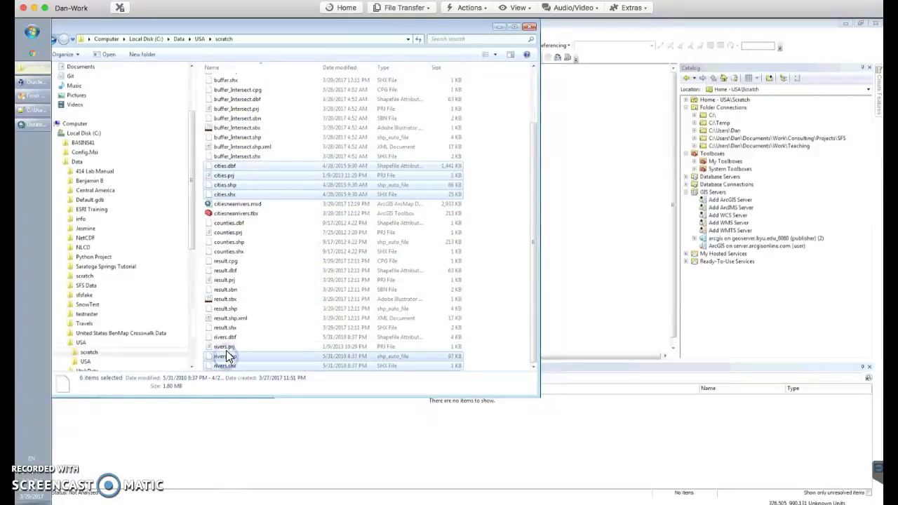
{"action": "left_click", "coordinate": [225, 346], "text": "ctrl"}
{"action": "left_click", "coordinate": [225, 337], "text": "ctrl"}
{"action": "left_click", "coordinate": [224, 327], "text": "ctrl"}
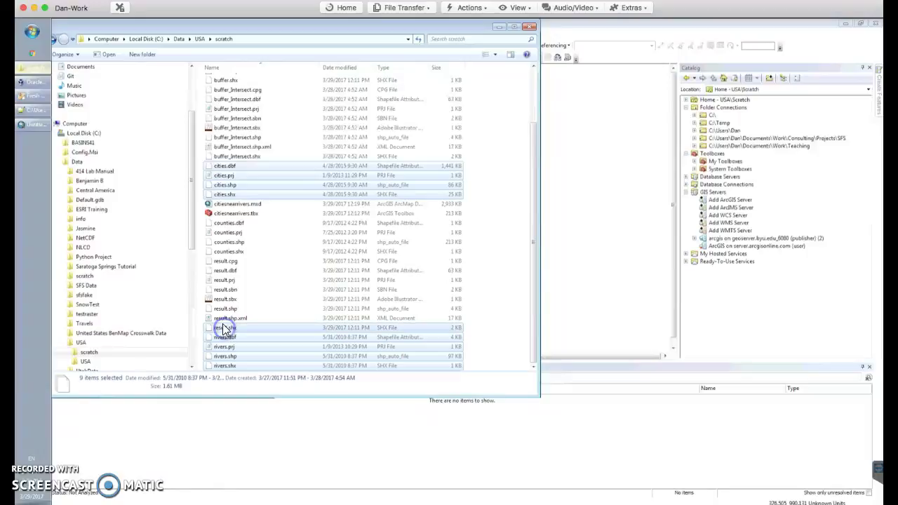
{"action": "left_click", "coordinate": [223, 309], "text": "ctrl"}
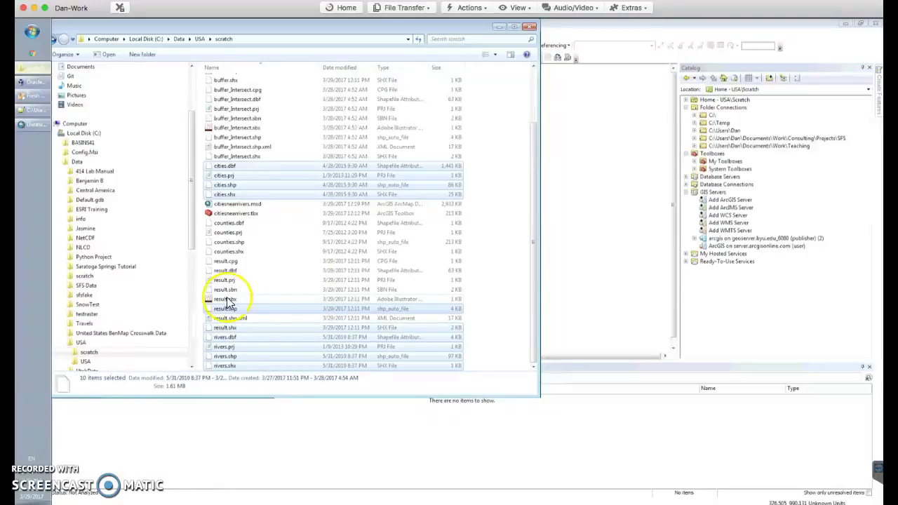
{"action": "left_click", "coordinate": [235, 309]}
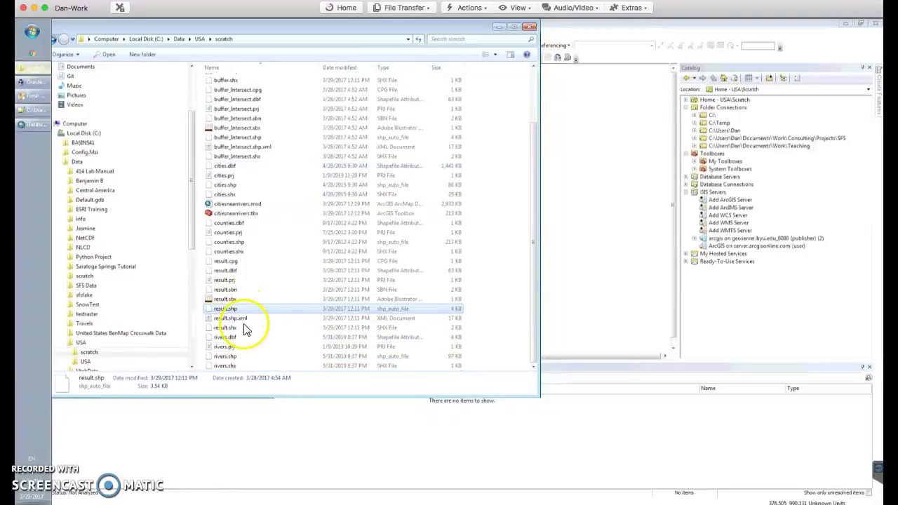
{"action": "left_click", "coordinate": [231, 366], "text": "ctrl"}
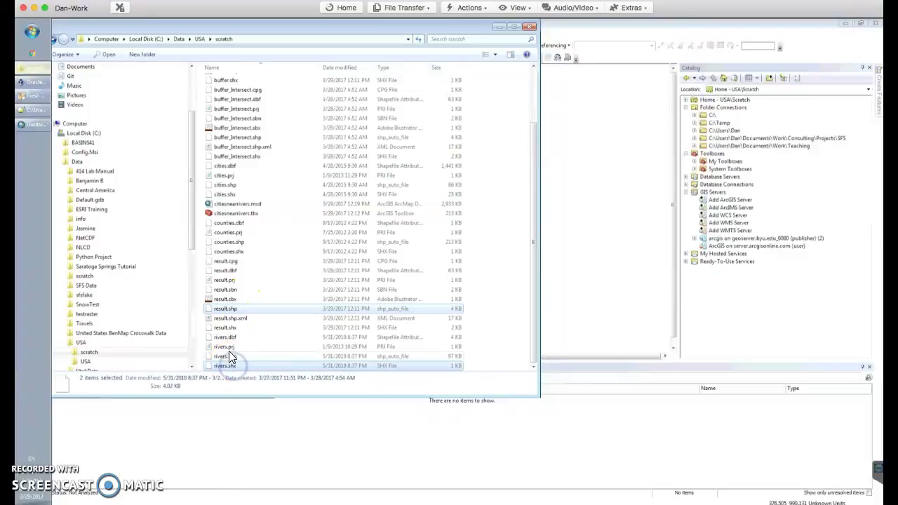
{"action": "left_click", "coordinate": [228, 338], "text": "ctrl"}
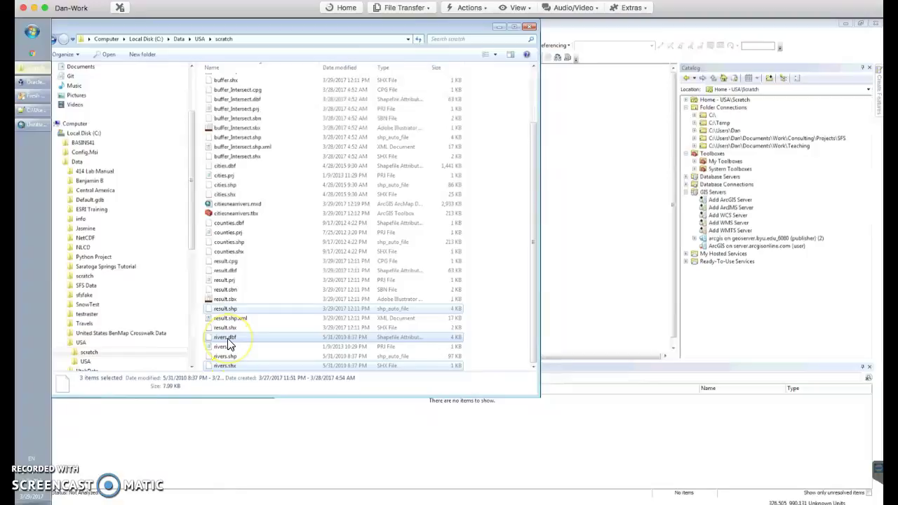
{"action": "left_click", "coordinate": [226, 339]}
Copy the .dbf, .prj, .shp and .shx files of the rivers and cities shapefiles from the USA\scratch folder
{"action": "left_click", "coordinate": [231, 356]}
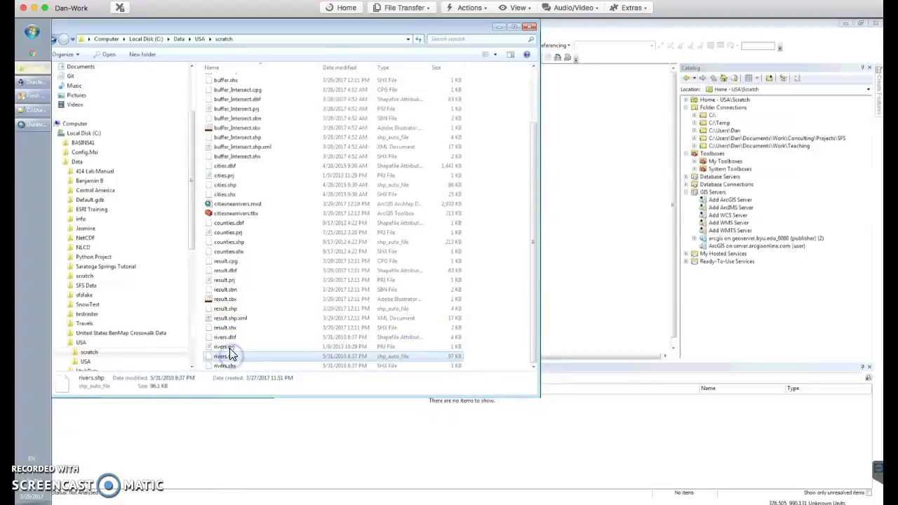
{"action": "left_click", "coordinate": [229, 348], "text": "ctrl"}
{"action": "left_click", "coordinate": [230, 364], "text": "ctrl"}
{"action": "left_click", "coordinate": [227, 339], "text": "ctrl"}
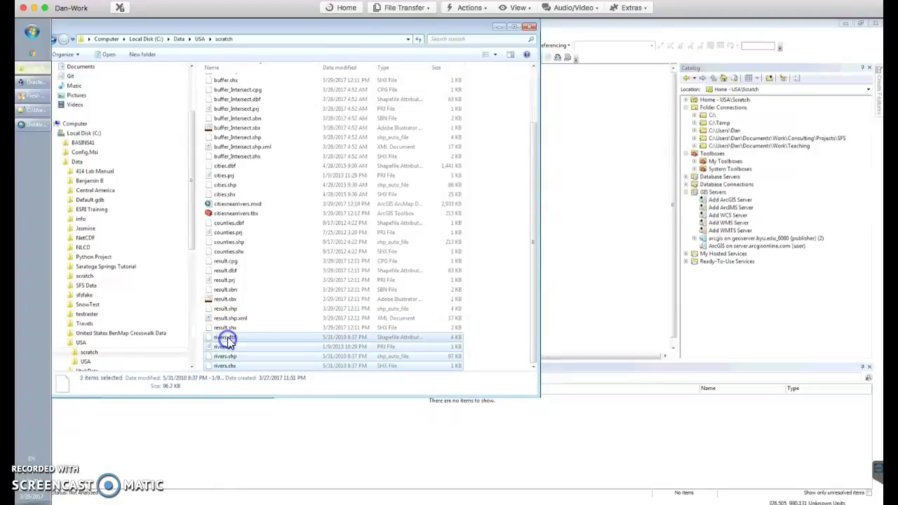
{"action": "left_click", "coordinate": [227, 167], "text": "ctrl"}
{"action": "left_click", "coordinate": [231, 184], "text": "ctrl"}
{"action": "left_click", "coordinate": [229, 193], "text": "ctrl"}
{"action": "left_click", "coordinate": [230, 176], "text": "ctrl"}
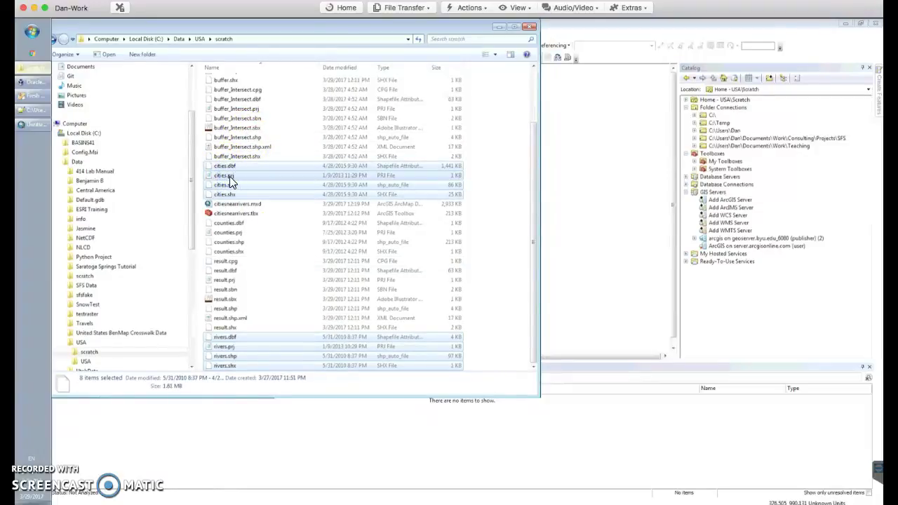
{"action": "right_click", "coordinate": [230, 176]}
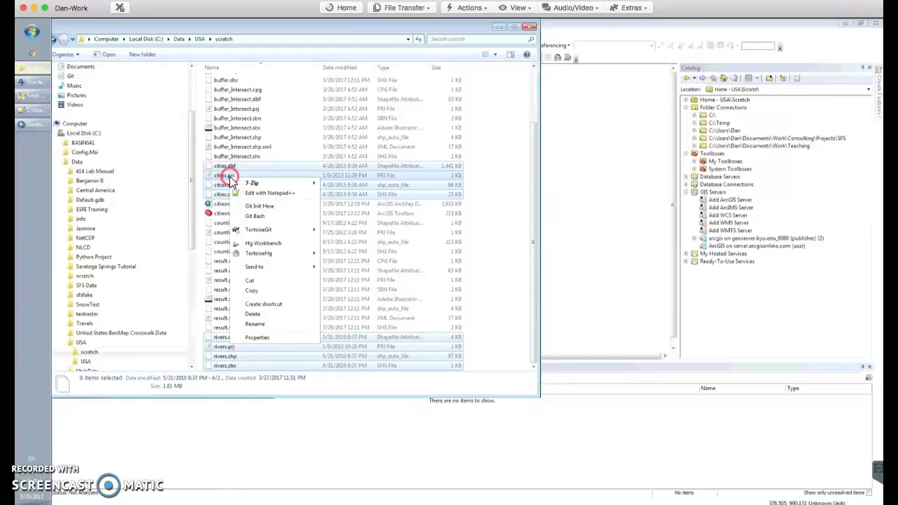
{"action": "left_click", "coordinate": [254, 290]}
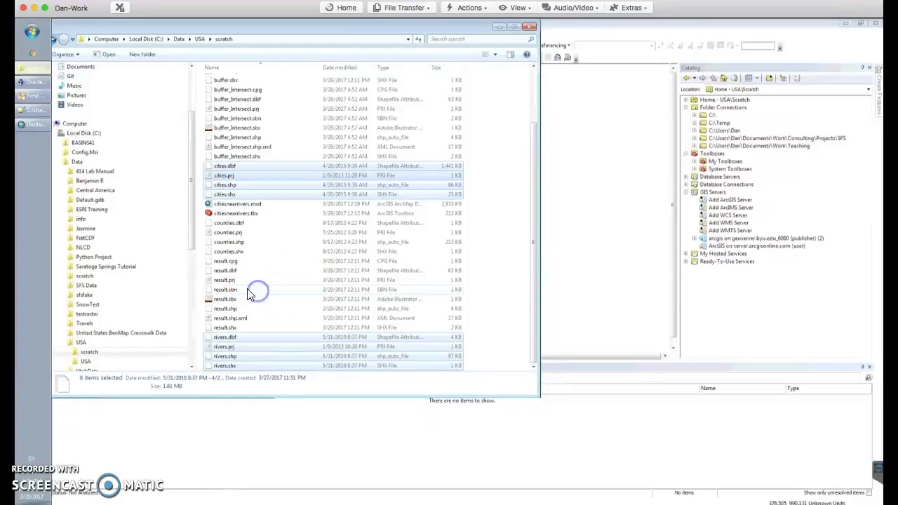
Paste the copied cities and rivers shapefile files into C:\Data\scratch
{"action": "left_click", "coordinate": [74, 162]}
{"action": "double_click", "coordinate": [221, 187]}
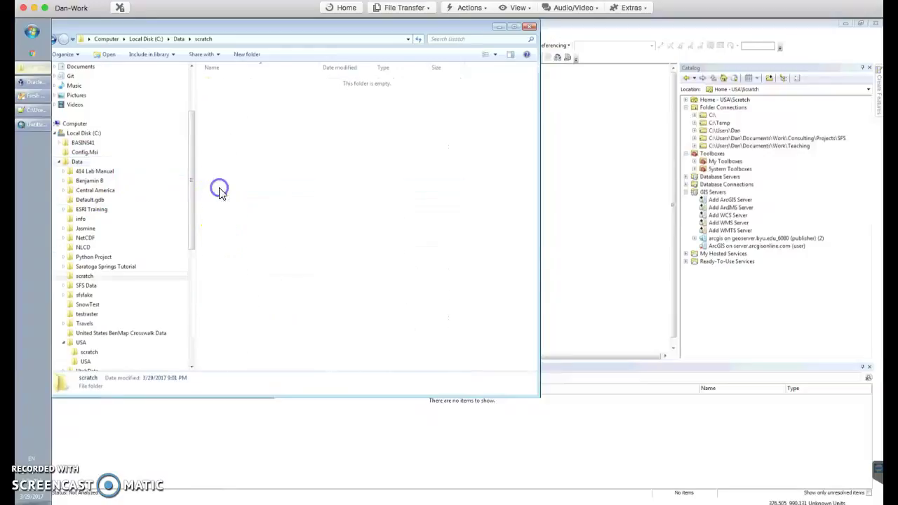
{"action": "right_click", "coordinate": [273, 191]}
{"action": "left_click", "coordinate": [293, 265]}
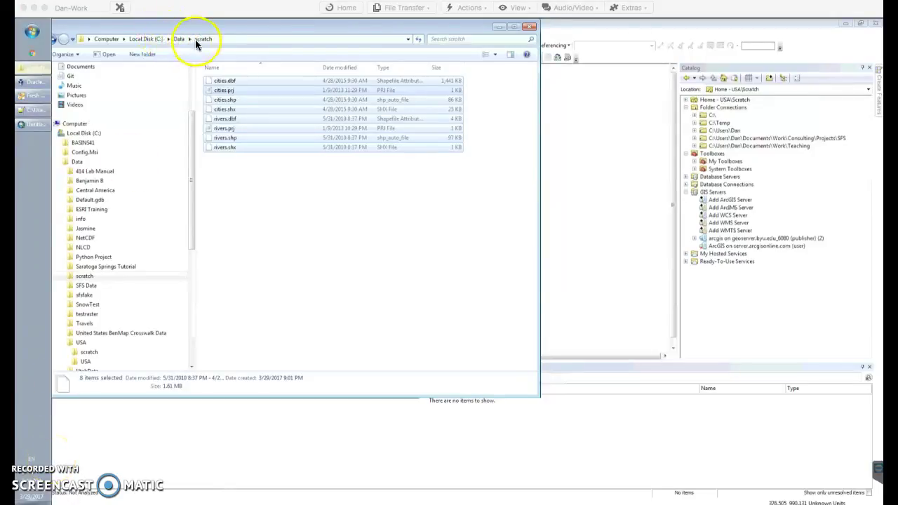
Create a new blank map document with C:\Data\Default.gdb as its default geodatabase, discarding changes to the untitled map
{"action": "left_click", "coordinate": [576, 27]}
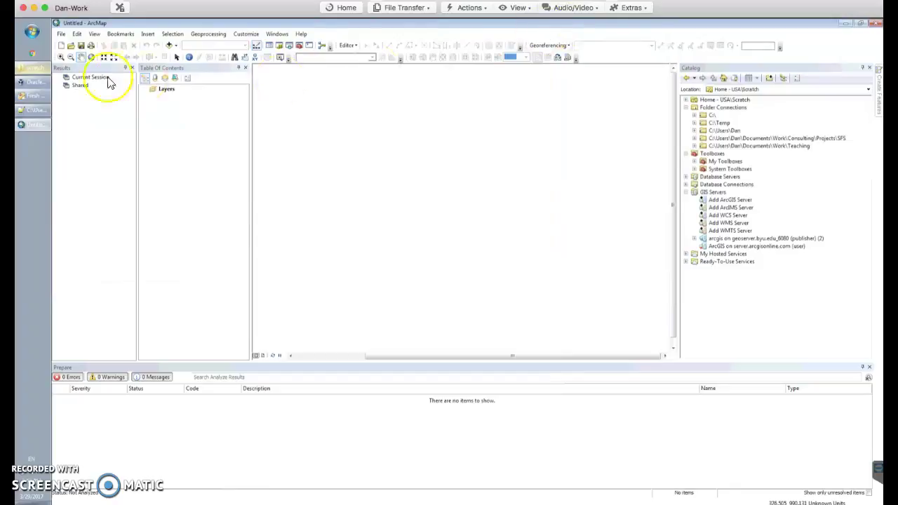
{"action": "left_click", "coordinate": [61, 33]}
{"action": "left_click", "coordinate": [64, 44]}
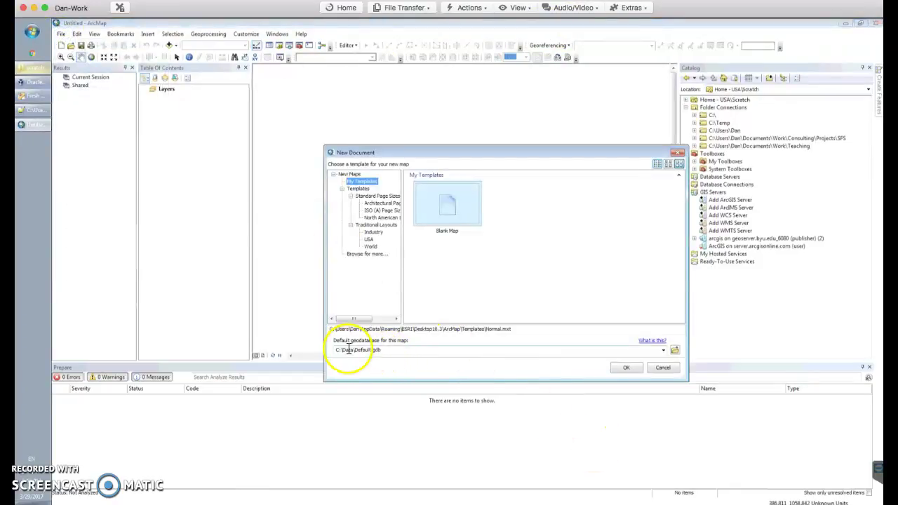
{"action": "left_click_drag", "start_coordinate": [333, 350], "coordinate": [378, 350]}
{"action": "left_click", "coordinate": [395, 352]}
{"action": "left_click", "coordinate": [337, 351]}
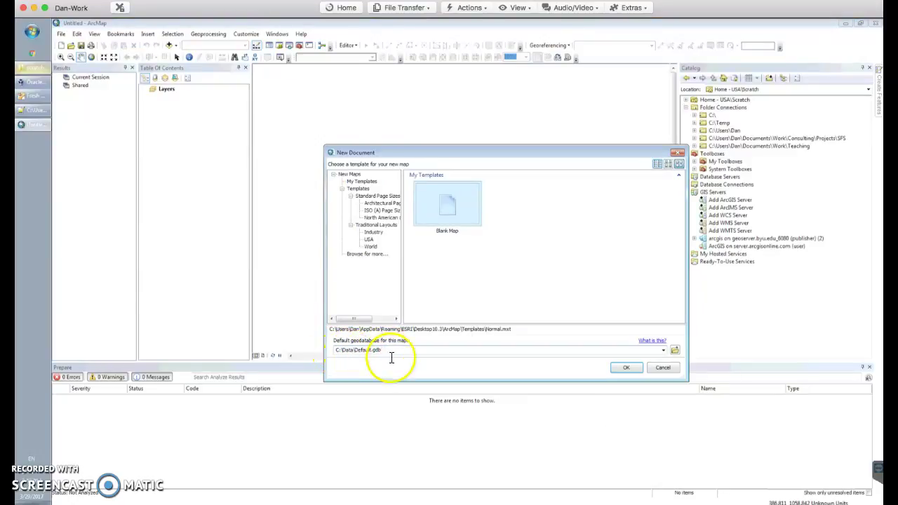
{"action": "left_click", "coordinate": [624, 369]}
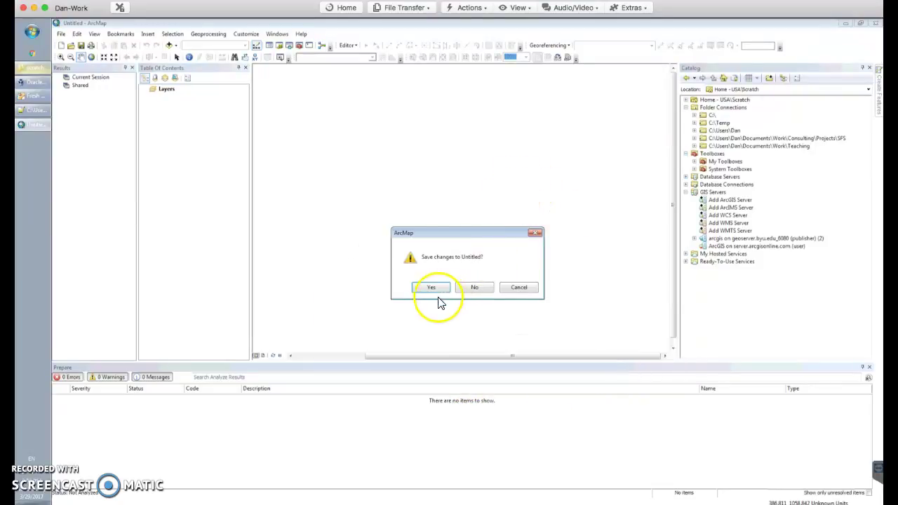
{"action": "left_click", "coordinate": [469, 287]}
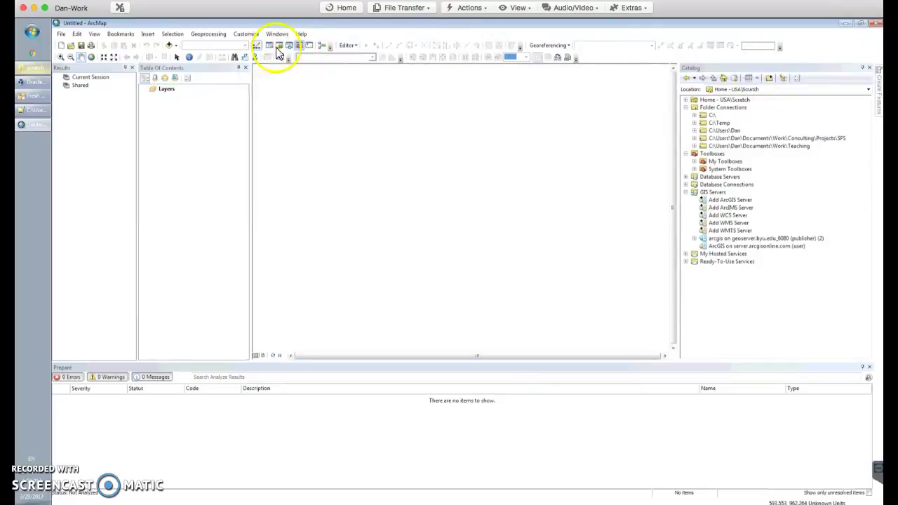
Set both the current workspace and the scratch workspace in the geoprocessing environment settings to C:\Data\scratch
{"action": "left_click", "coordinate": [204, 34]}
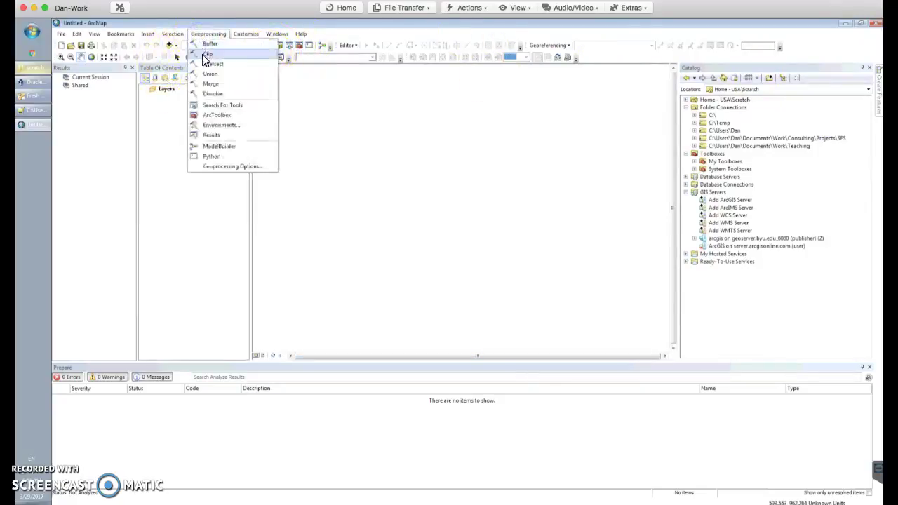
{"action": "left_click", "coordinate": [218, 125]}
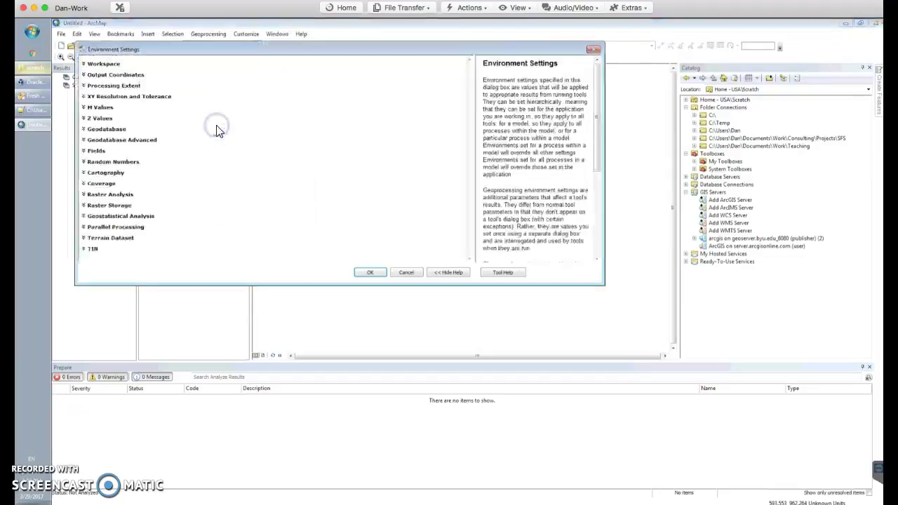
{"action": "left_click", "coordinate": [89, 67]}
{"action": "left_click", "coordinate": [186, 80]}
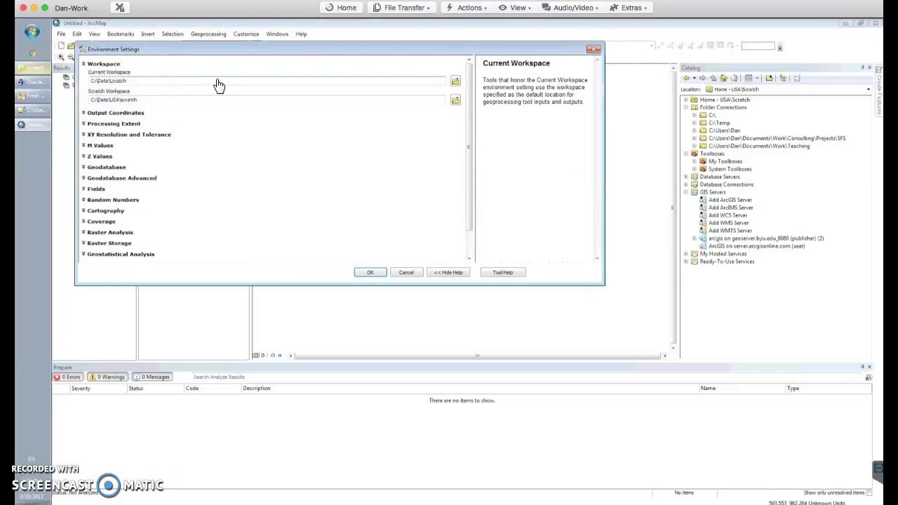
{"action": "left_click", "coordinate": [118, 99]}
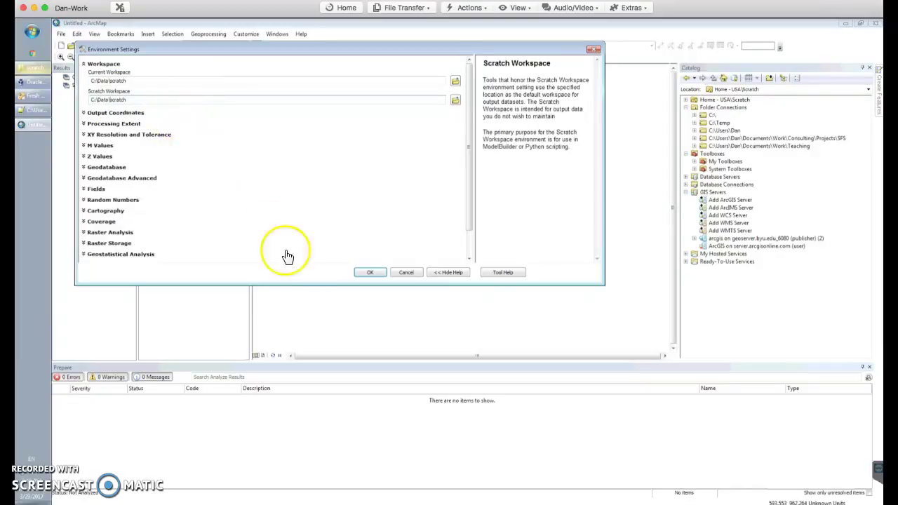
{"action": "left_click", "coordinate": [369, 272]}
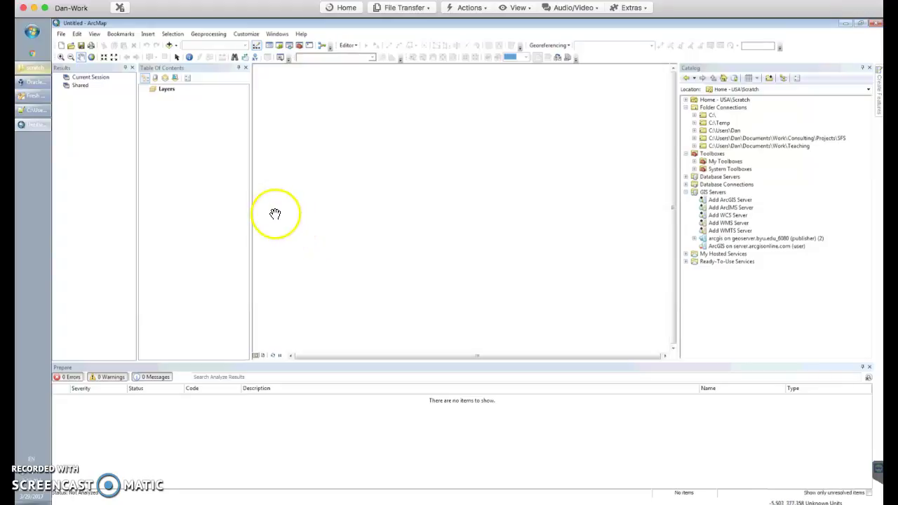
Check in the geoprocessing options that overwriting outputs is enabled and background processing is disabled
{"action": "left_click", "coordinate": [215, 35]}
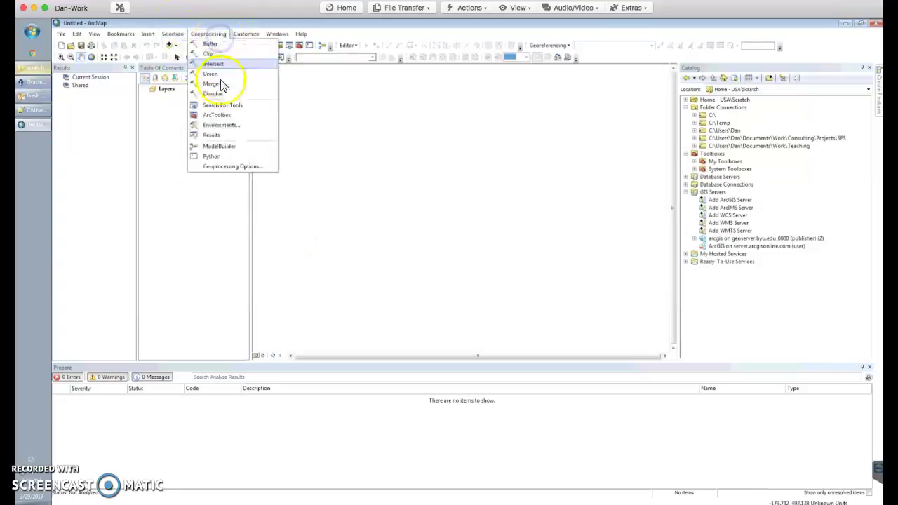
{"action": "left_click", "coordinate": [228, 167]}
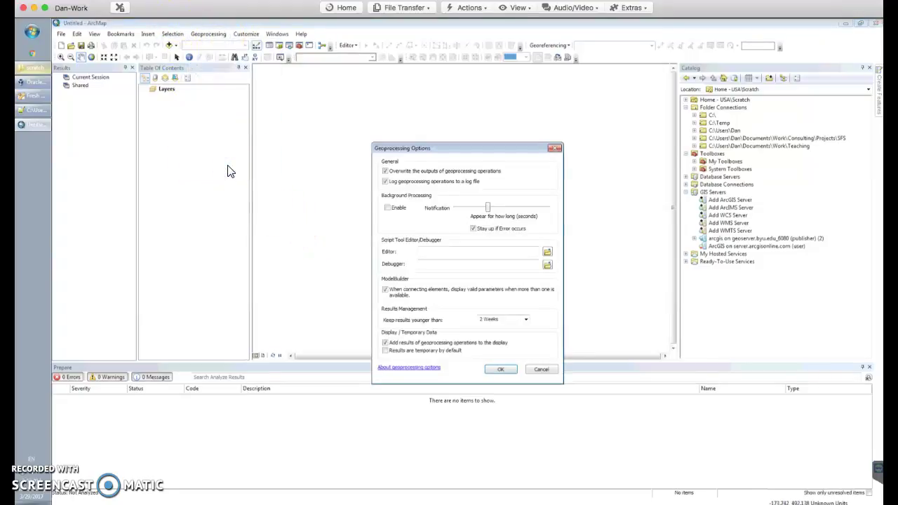
{"action": "left_click", "coordinate": [384, 286]}
{"action": "left_click", "coordinate": [388, 209]}
{"action": "left_click", "coordinate": [388, 209]}
{"action": "left_click", "coordinate": [503, 370]}
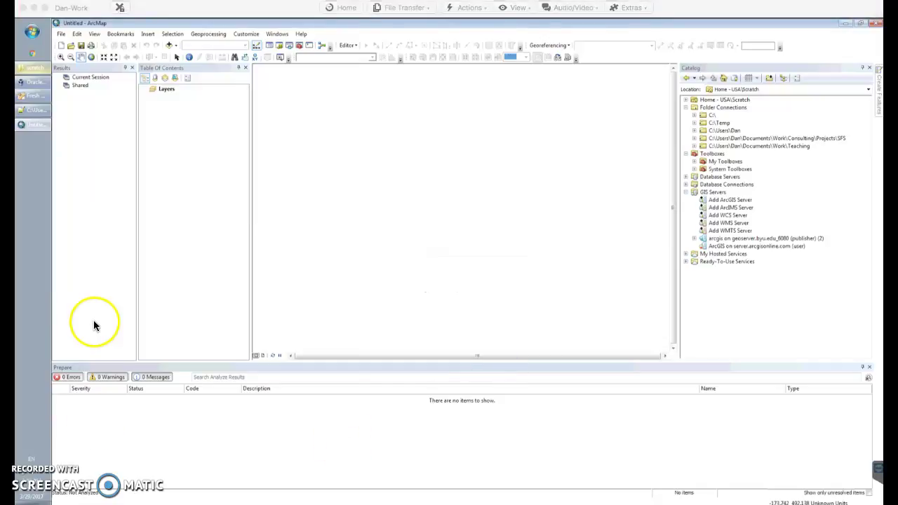
Save the map document as findcitiesbyrivers.mxd in the C:\Data\scratch folder
{"action": "left_click", "coordinate": [62, 33]}
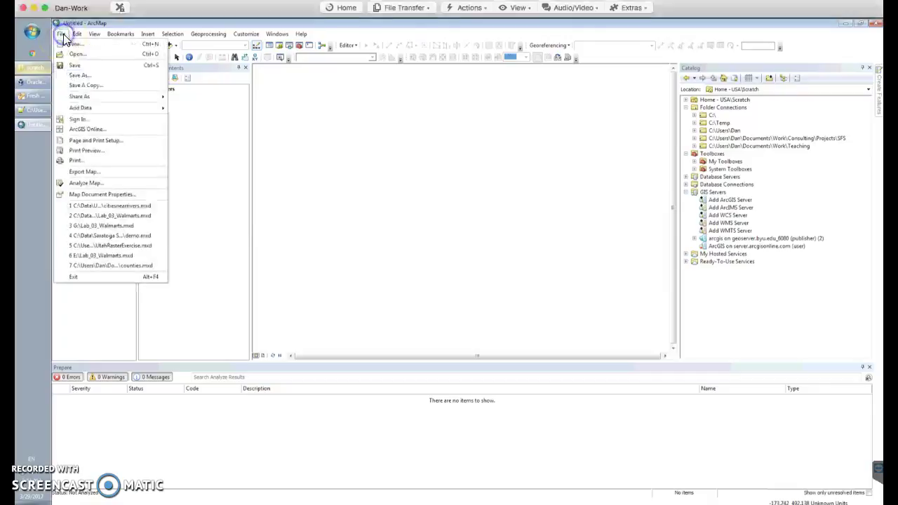
{"action": "left_click", "coordinate": [82, 75]}
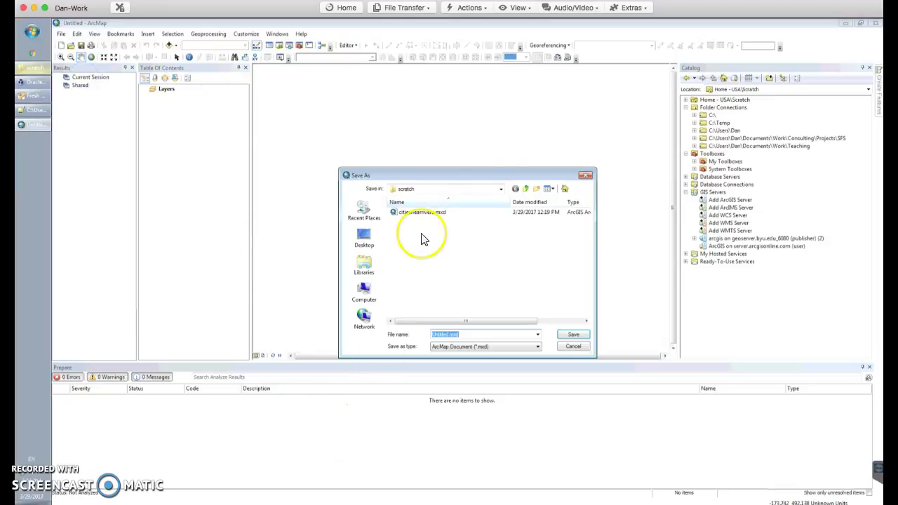
{"action": "left_click", "coordinate": [500, 189]}
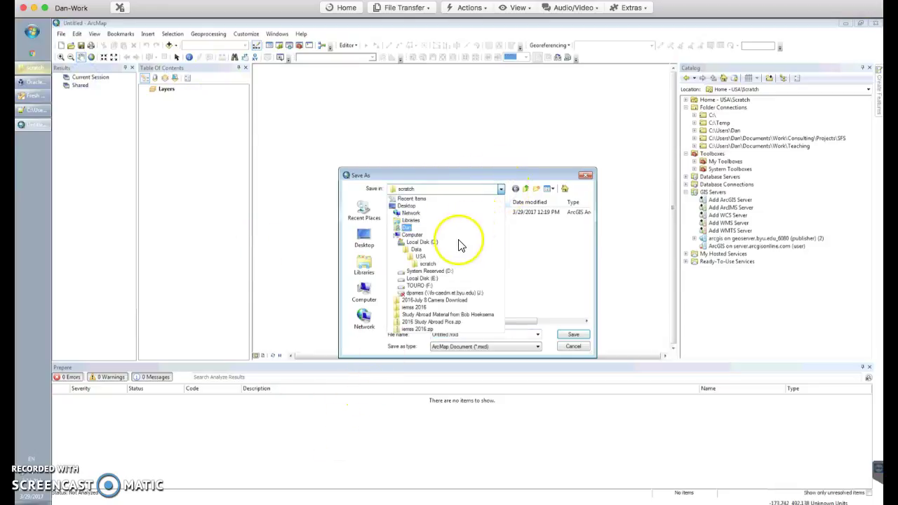
{"action": "left_click", "coordinate": [443, 249]}
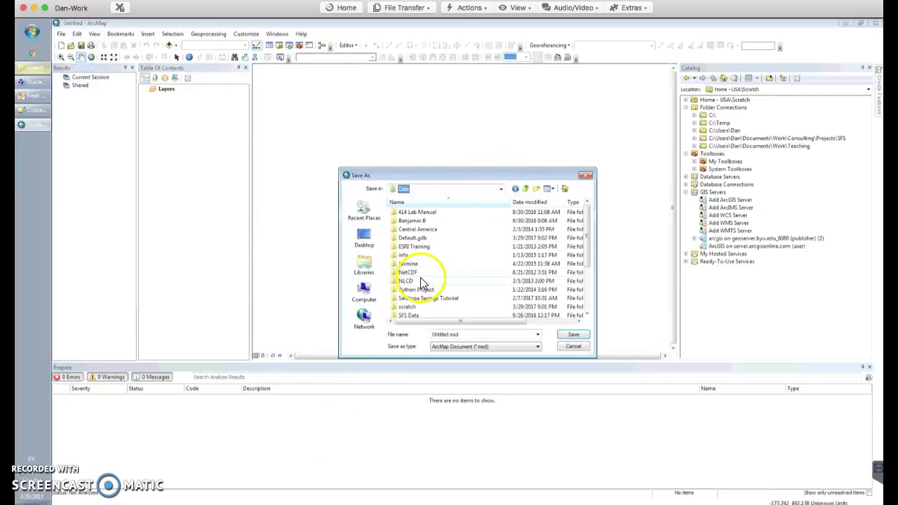
{"action": "double_click", "coordinate": [408, 306]}
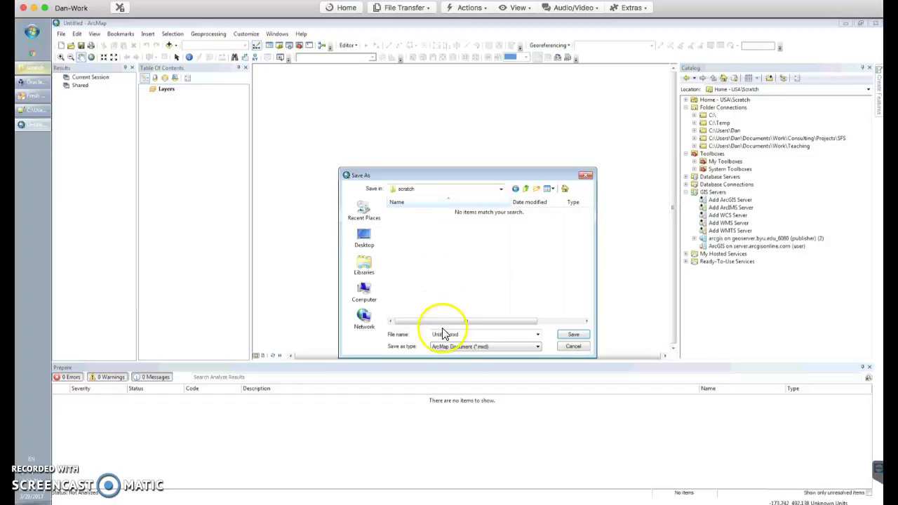
{"action": "double_click", "coordinate": [469, 332]}
{"action": "key", "text": "Return"}
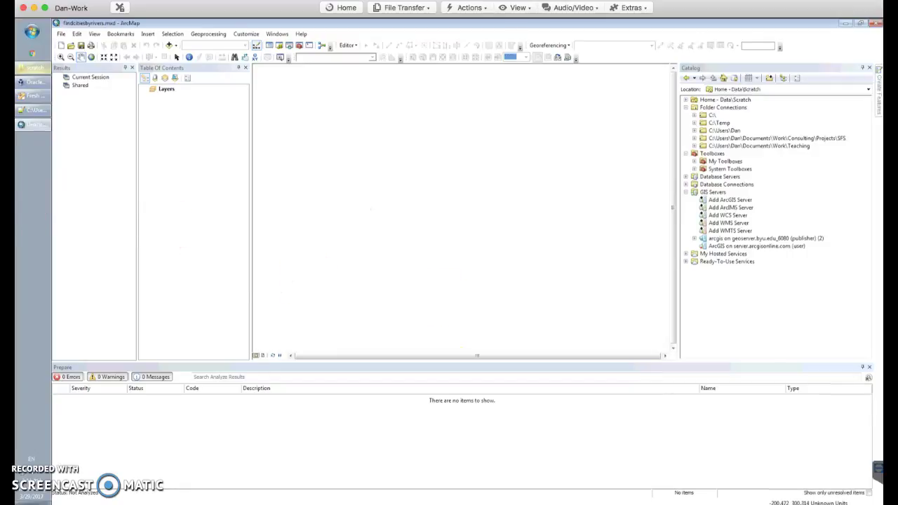
Create a new toolbox named Ames.tbx in the Home - Data\Scratch folder of the Catalog
{"action": "left_click", "coordinate": [686, 100]}
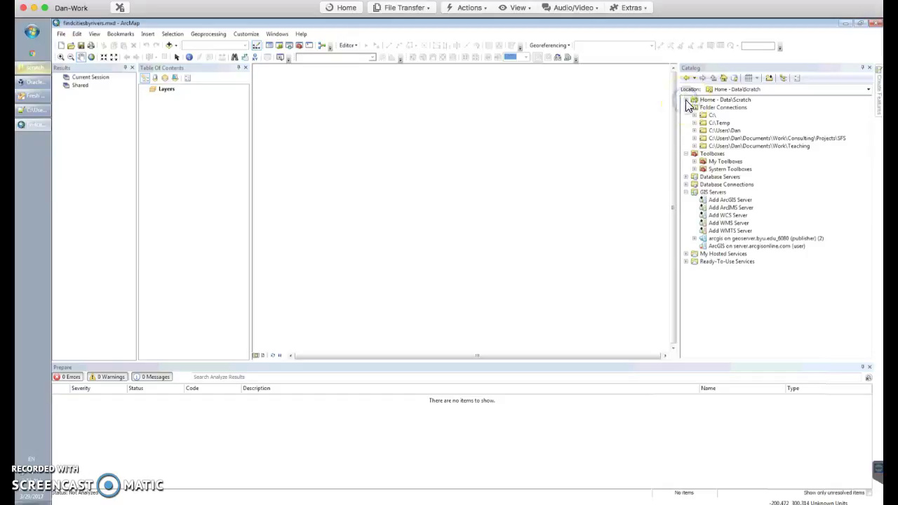
{"action": "mouse_move", "coordinate": [690, 102]}
{"action": "left_mouse_down"}
{"action": "mouse_move", "coordinate": [746, 106]}
{"action": "mouse_move", "coordinate": [696, 103]}
{"action": "left_mouse_up"}
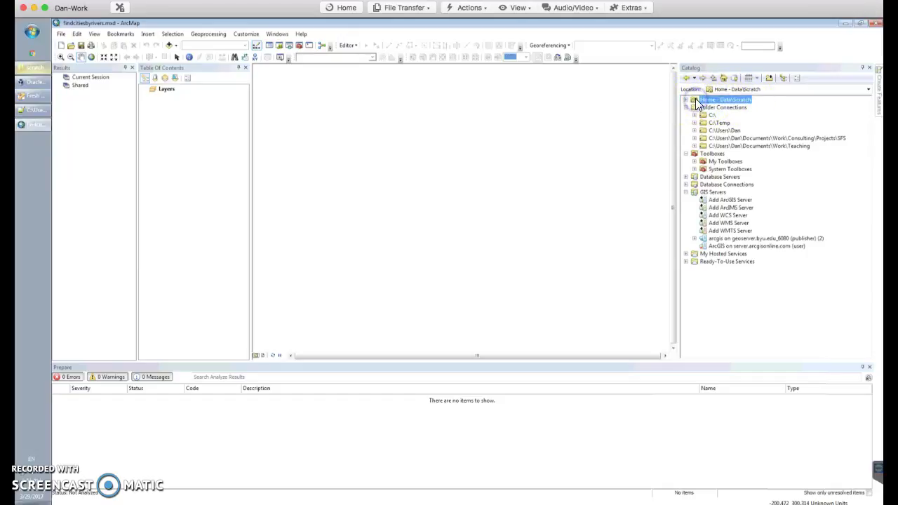
{"action": "right_click", "coordinate": [696, 103]}
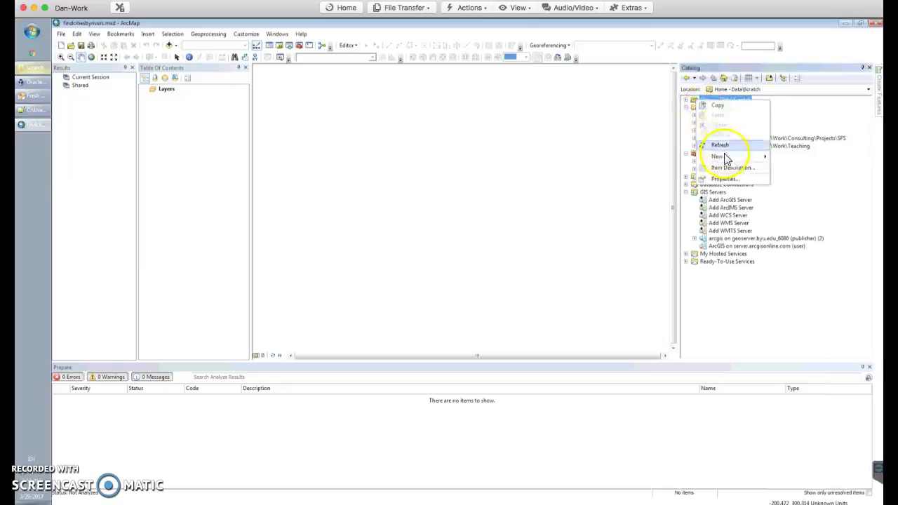
{"action": "mouse_move", "coordinate": [726, 160]}
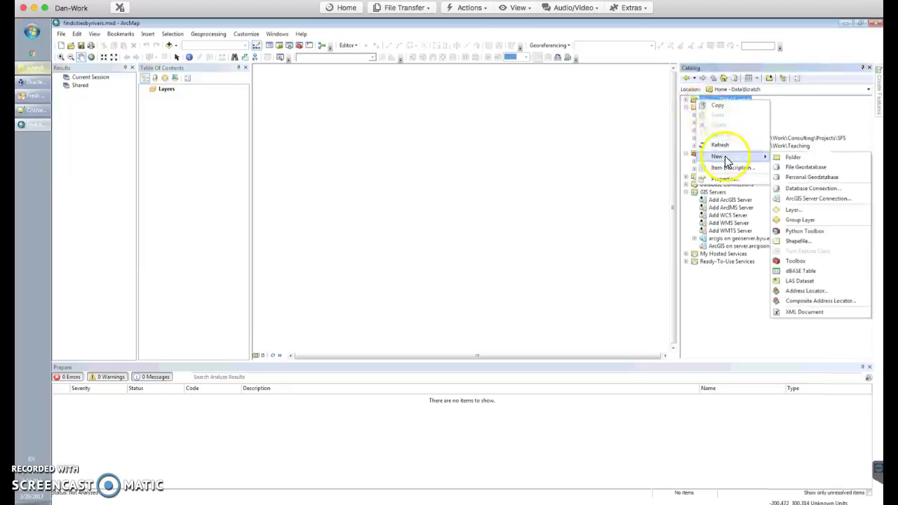
{"action": "left_click", "coordinate": [685, 99]}
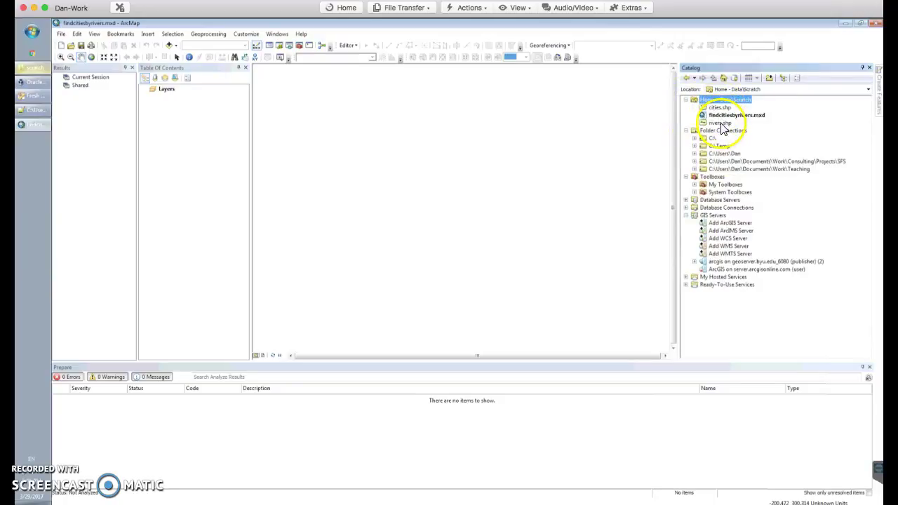
{"action": "left_click", "coordinate": [721, 102]}
{"action": "right_click", "coordinate": [721, 102]}
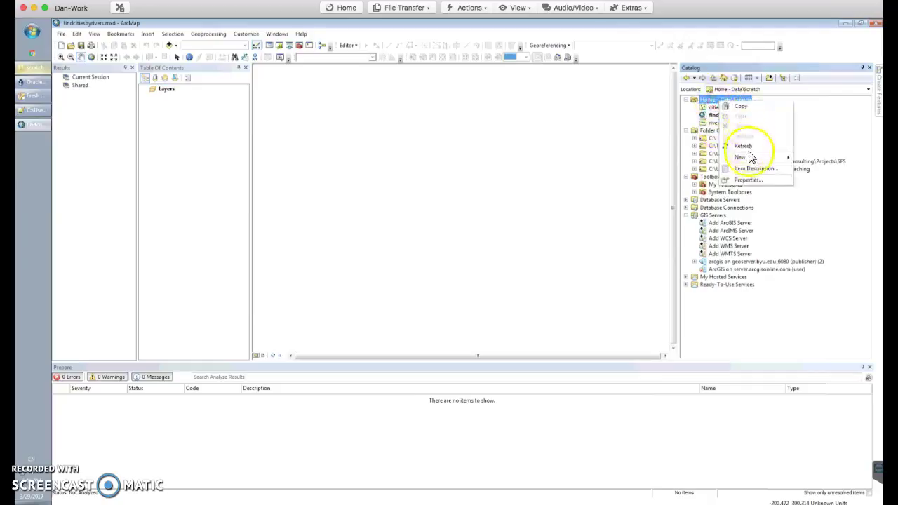
{"action": "mouse_move", "coordinate": [748, 158]}
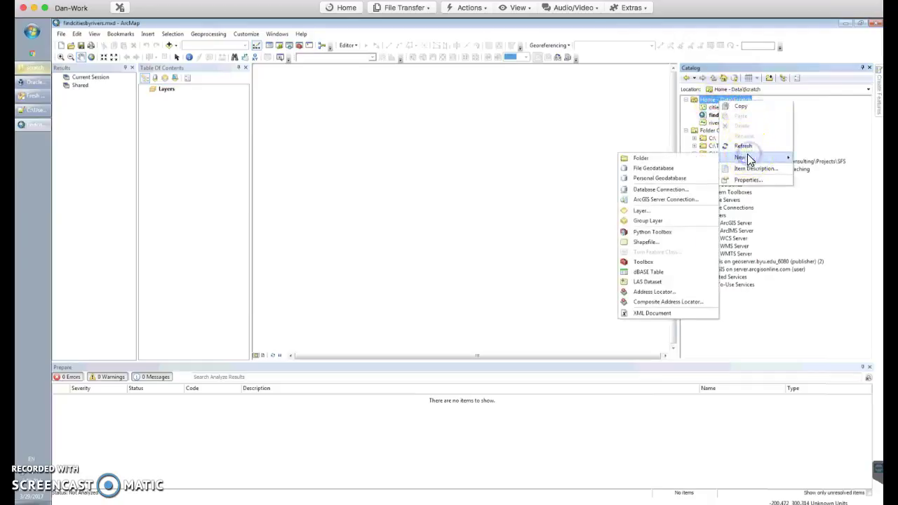
{"action": "left_click", "coordinate": [670, 265]}
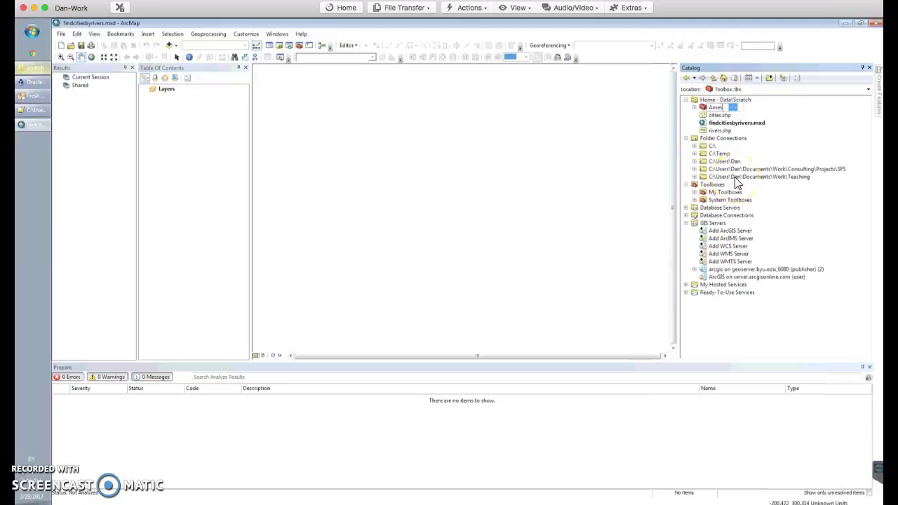
{"action": "type", "text": "Ames"}
{"action": "left_click", "coordinate": [694, 103]}
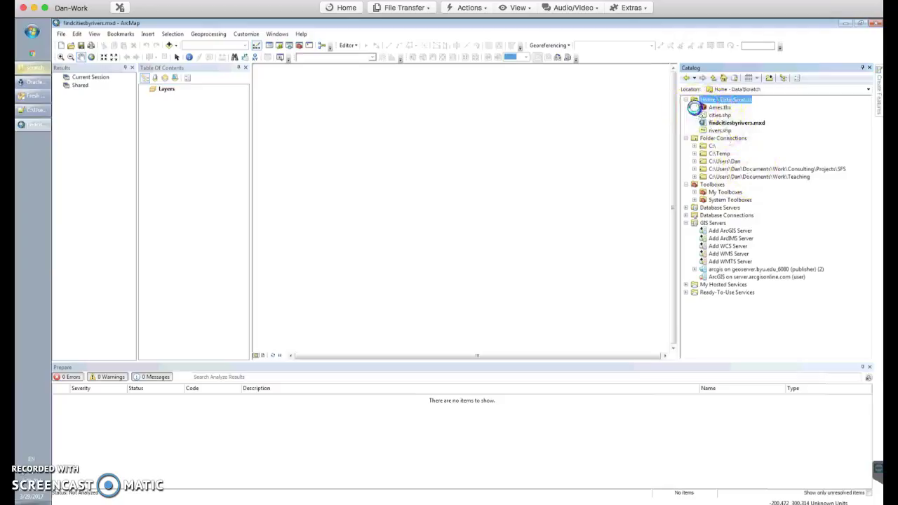
Create a new model in the Ames toolbox and enlarge its ModelBuilder window over the map area
{"action": "right_click", "coordinate": [711, 110]}
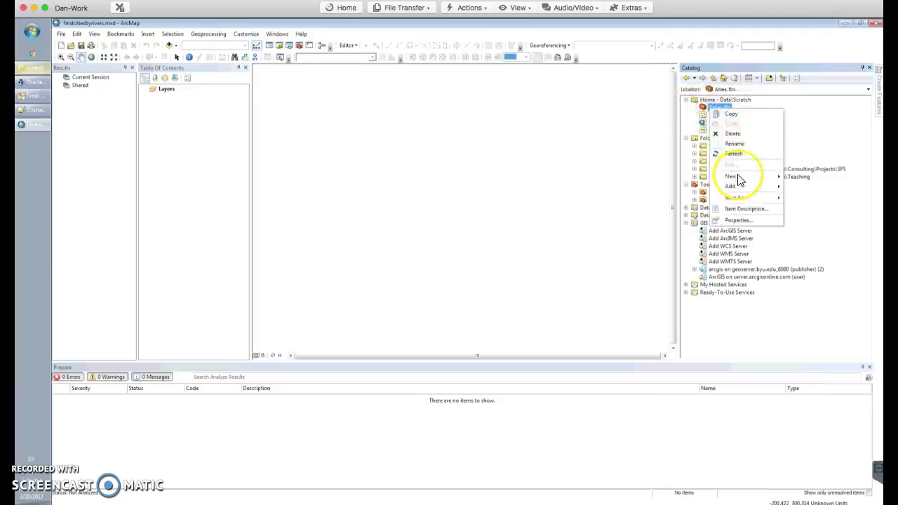
{"action": "mouse_move", "coordinate": [738, 178]}
{"action": "left_click", "coordinate": [805, 187]}
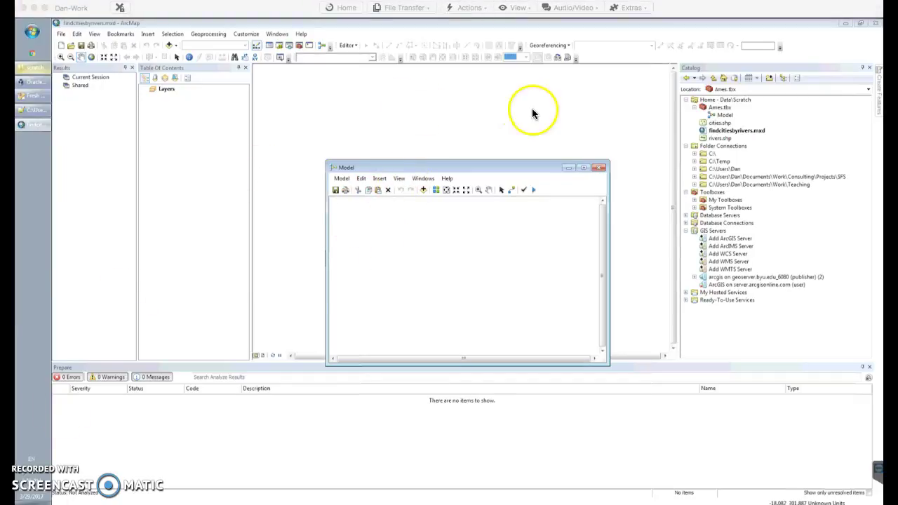
{"action": "left_click_drag", "start_coordinate": [449, 167], "coordinate": [341, 126]}
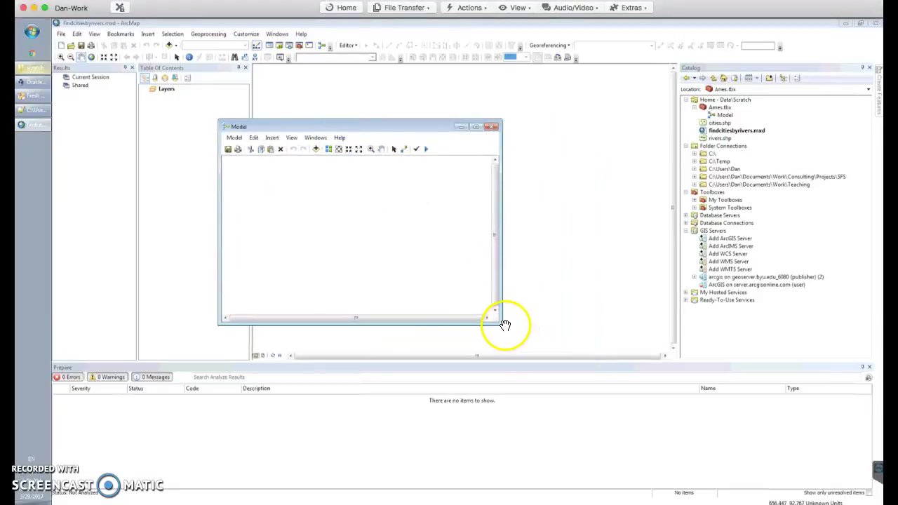
{"action": "left_click_drag", "start_coordinate": [501, 321], "coordinate": [641, 393]}
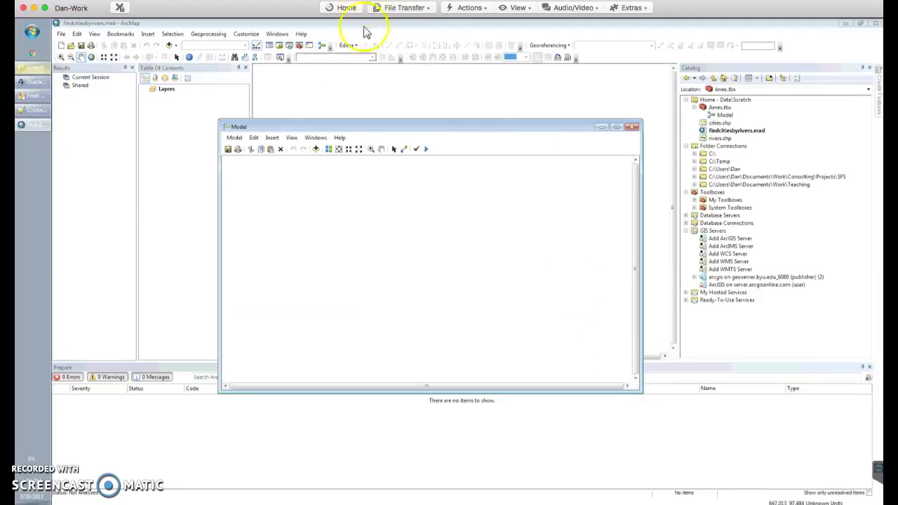
{"action": "left_click_drag", "start_coordinate": [327, 126], "coordinate": [365, 125]}
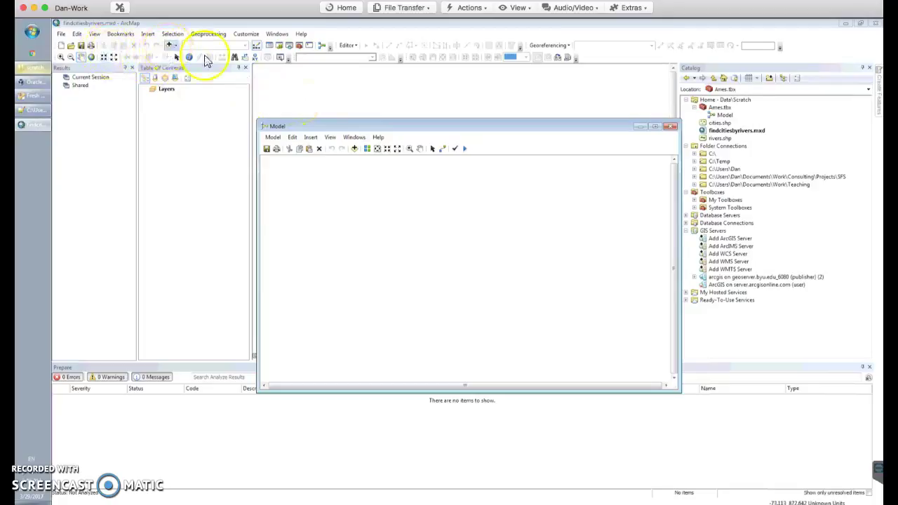
Add the cities and rivers shapefiles from the scratch folder to the map and move the model window clear of the map
{"action": "left_click_drag", "start_coordinate": [717, 123], "coordinate": [184, 98]}
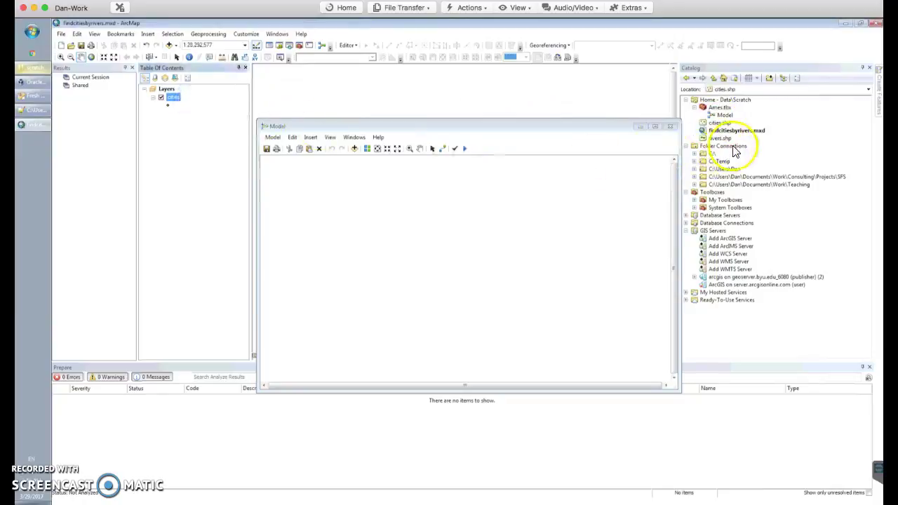
{"action": "left_click_drag", "start_coordinate": [722, 138], "coordinate": [220, 119]}
{"action": "left_click_drag", "start_coordinate": [345, 127], "coordinate": [349, 269]}
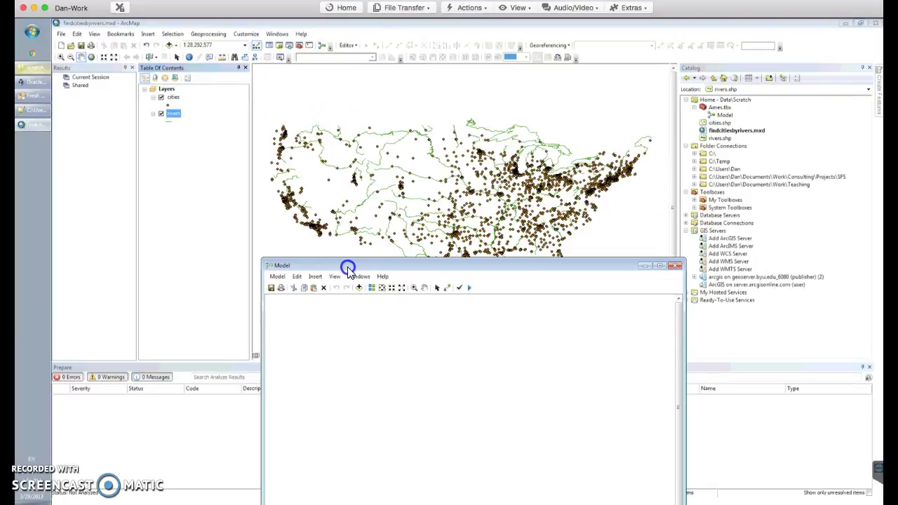
Move the model window back over the map, search for the buffer tool, and add Buffer (Analysis) to the model
{"action": "left_click_drag", "start_coordinate": [348, 269], "coordinate": [354, 120]}
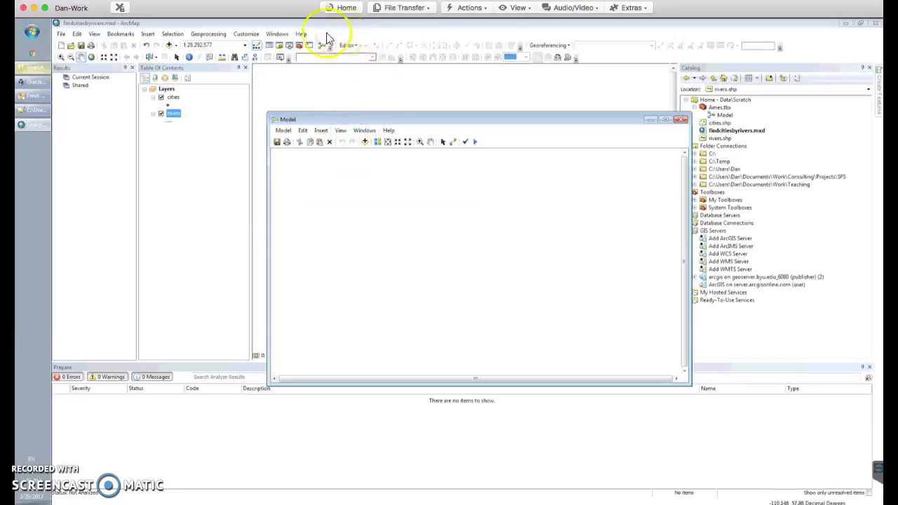
{"action": "left_click", "coordinate": [218, 34]}
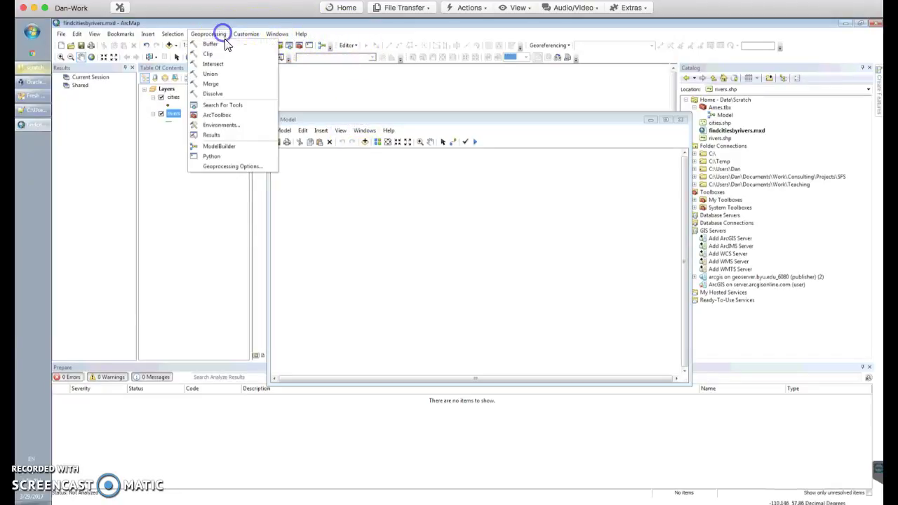
{"action": "left_click", "coordinate": [221, 109]}
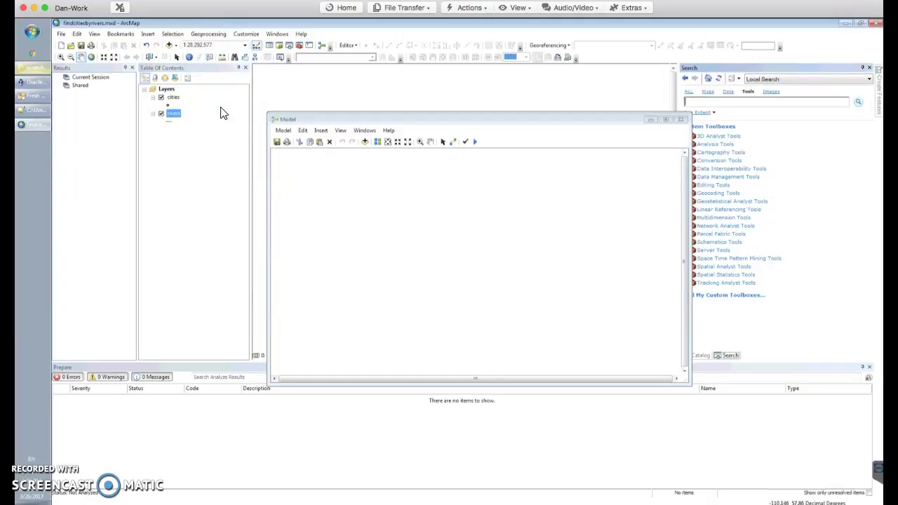
{"action": "type", "text": "buffer"}
{"action": "left_click", "coordinate": [715, 112]}
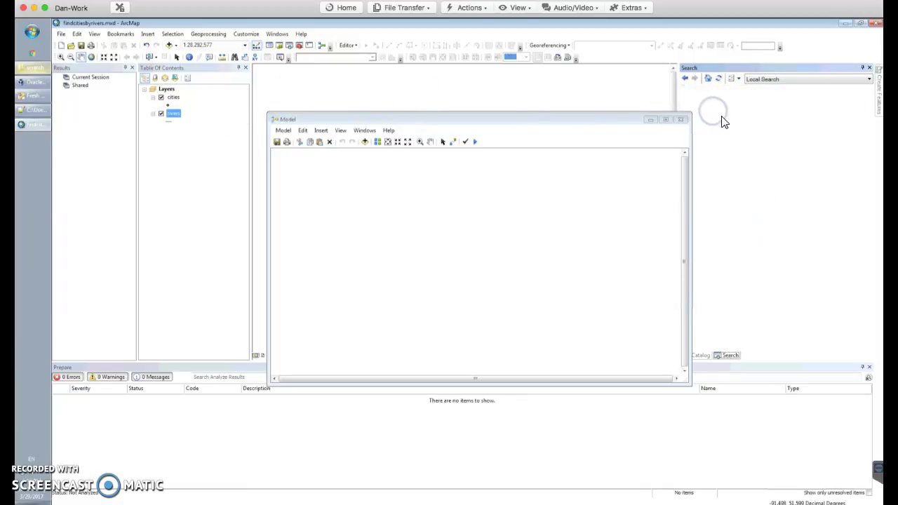
{"action": "left_click_drag", "start_coordinate": [716, 164], "coordinate": [424, 199]}
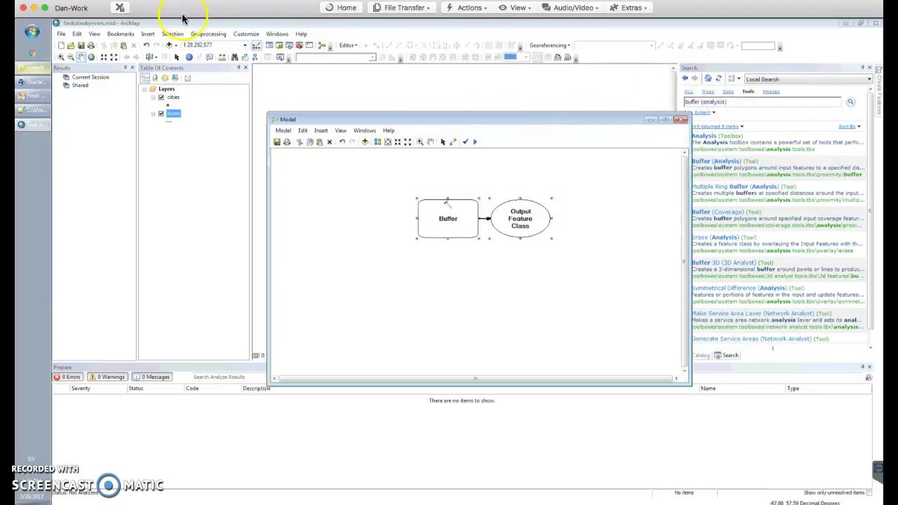
Search the tools for intersect (analysis) and add the Intersect (Analysis) tool to the model below Buffer
{"action": "left_click", "coordinate": [654, 106]}
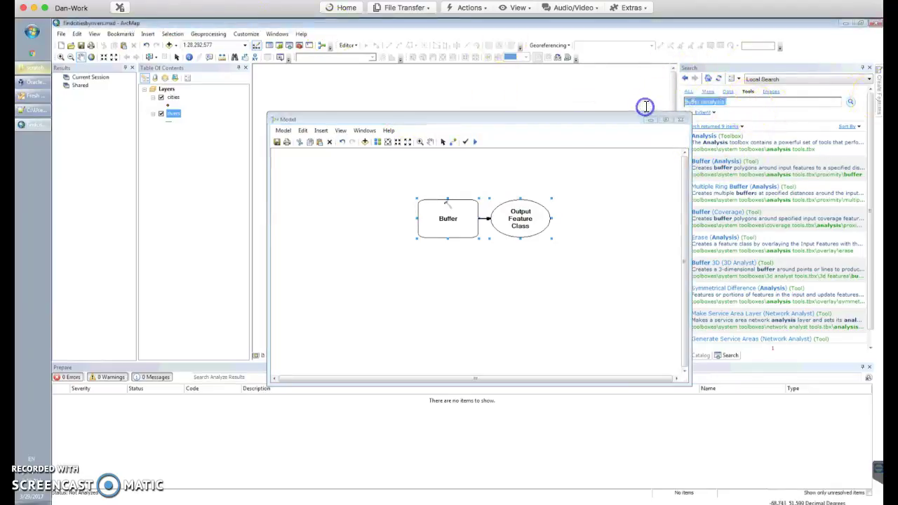
{"action": "type", "text": "intersect"}
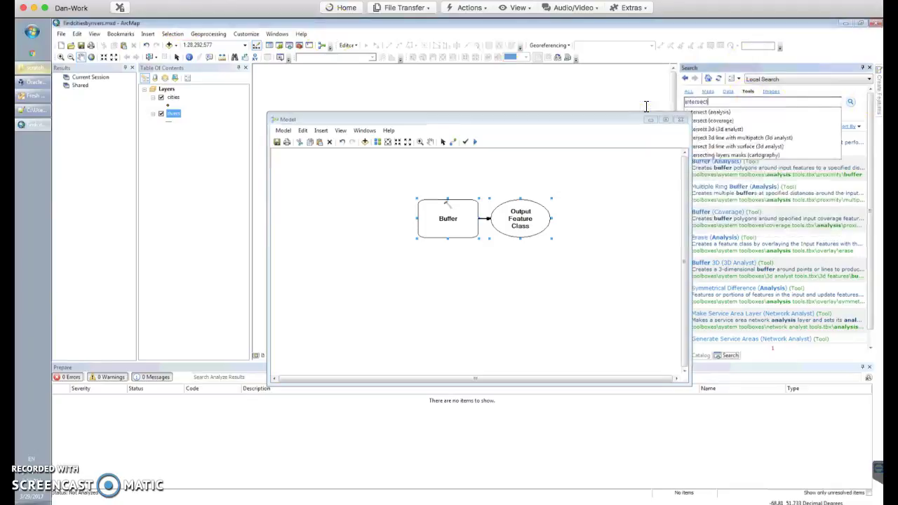
{"action": "left_click", "coordinate": [712, 112]}
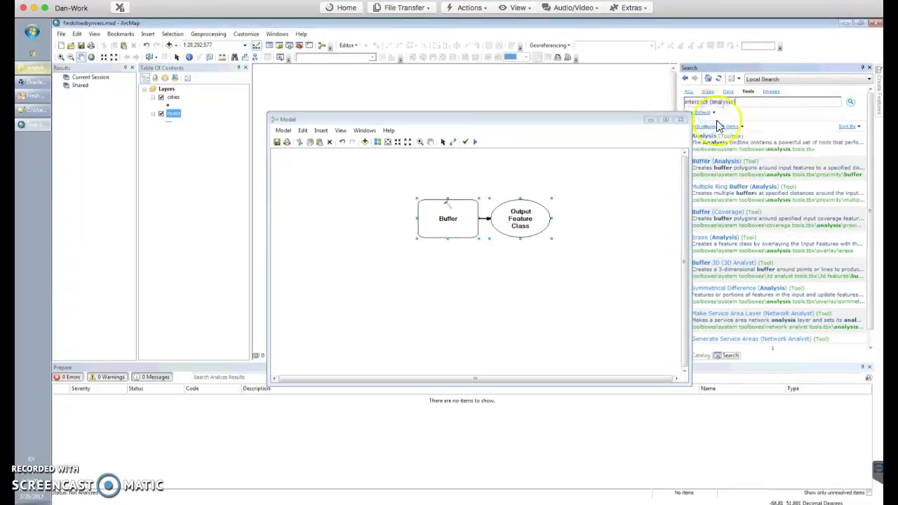
{"action": "left_click", "coordinate": [719, 138]}
{"action": "left_click_drag", "start_coordinate": [721, 140], "coordinate": [520, 294]}
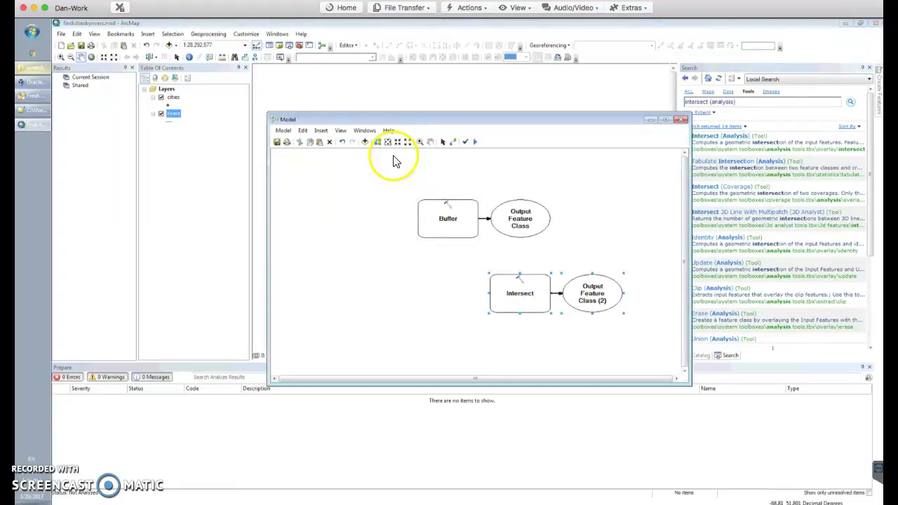
Open the Buffer tool's parameters in the model and choose the rivers layer as its input features
{"action": "left_click", "coordinate": [443, 214]}
{"action": "left_click", "coordinate": [450, 218]}
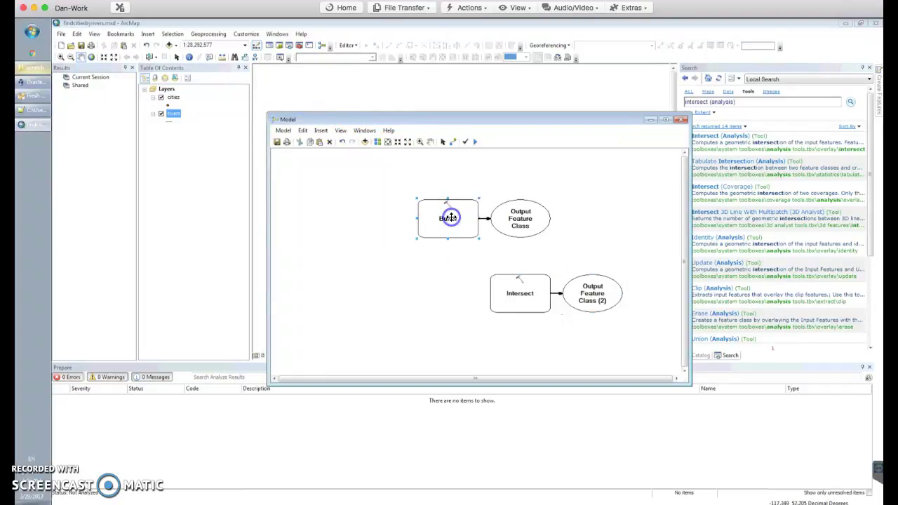
{"action": "right_click", "coordinate": [451, 217]}
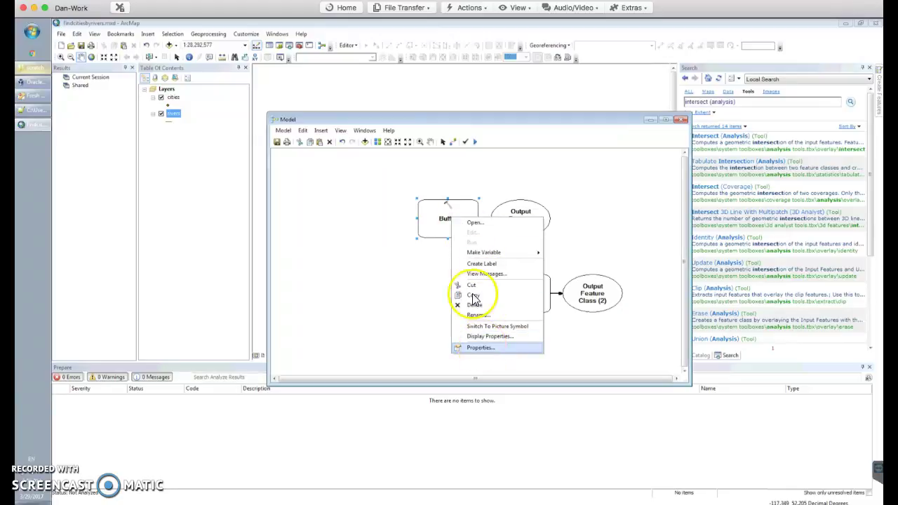
{"action": "left_click", "coordinate": [475, 226]}
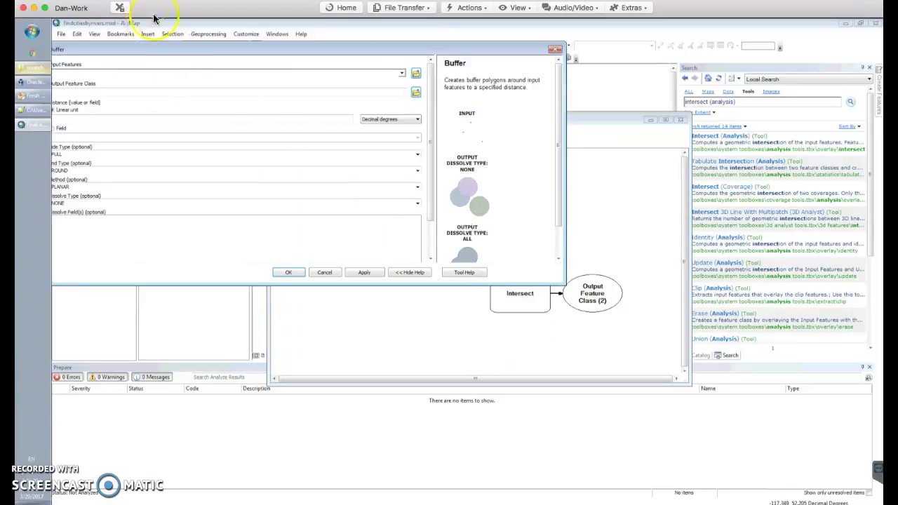
{"action": "left_click_drag", "start_coordinate": [174, 48], "coordinate": [231, 51]}
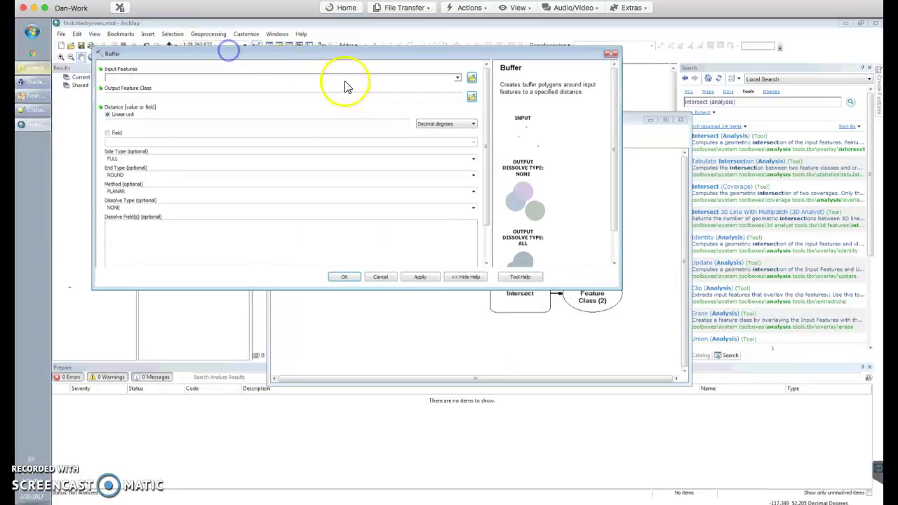
{"action": "left_click", "coordinate": [457, 77]}
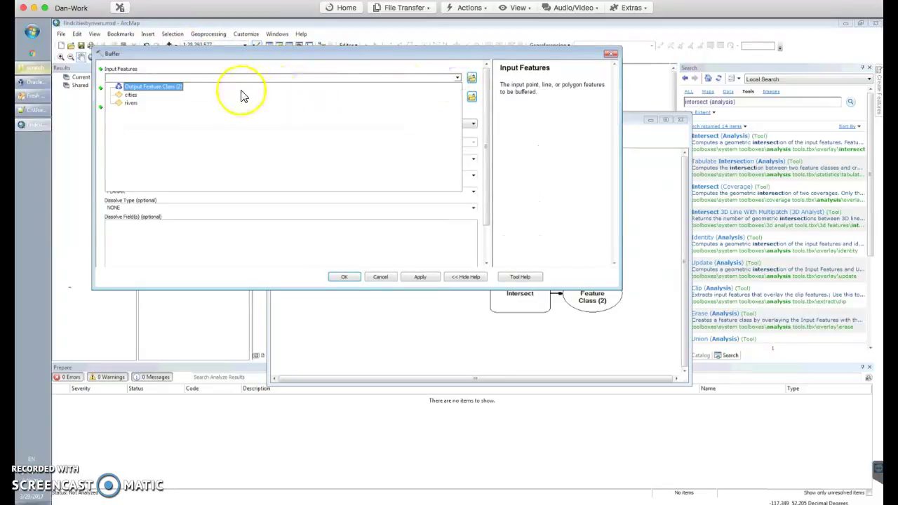
{"action": "left_click", "coordinate": [130, 103]}
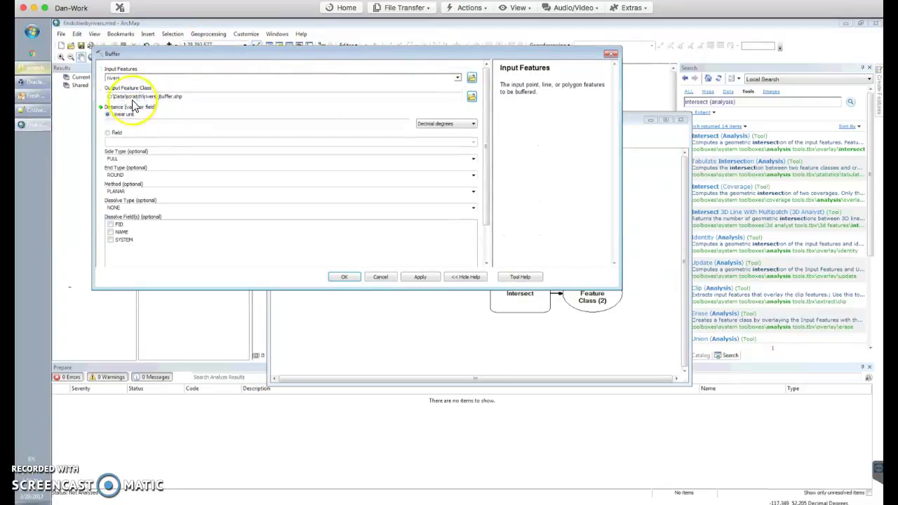
Set the Buffer tool's output feature class to %SCRATCHWORKSPACE%\buffer.shp
{"action": "left_click", "coordinate": [207, 101]}
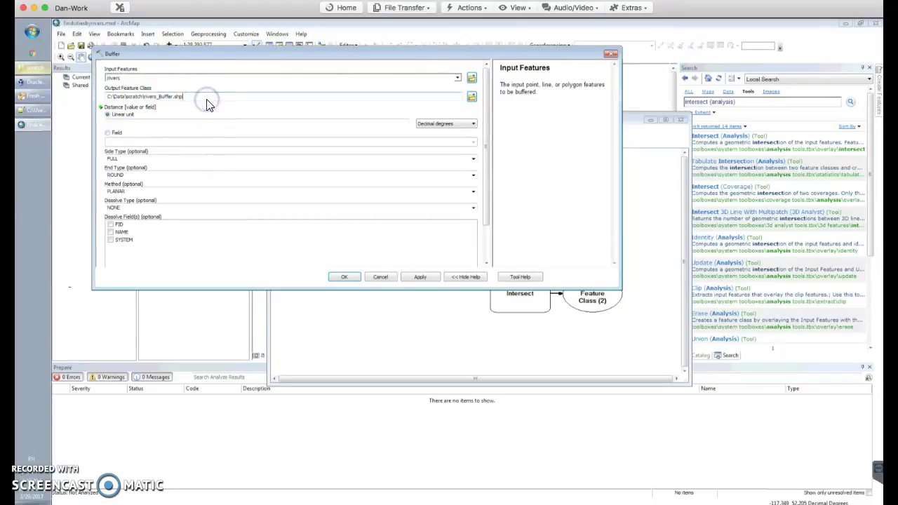
{"action": "type", "text": "B"}
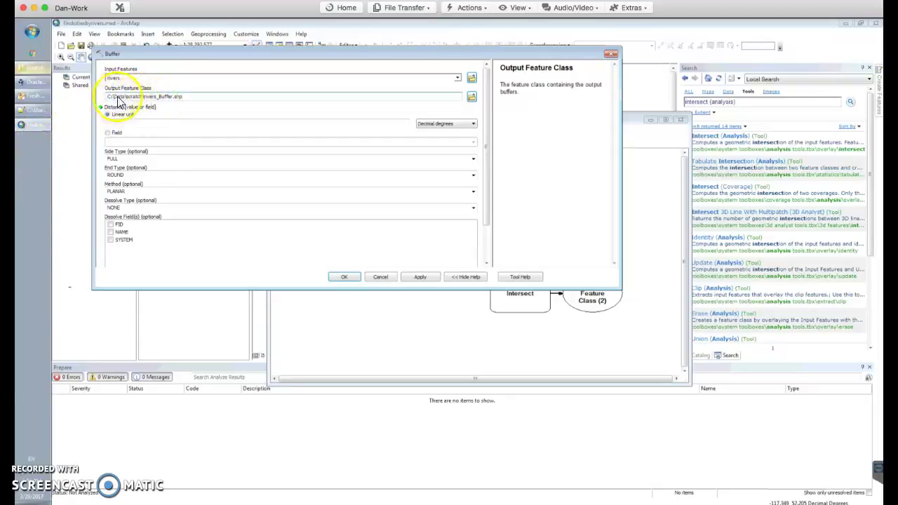
{"action": "left_click_drag", "start_coordinate": [144, 99], "coordinate": [107, 99]}
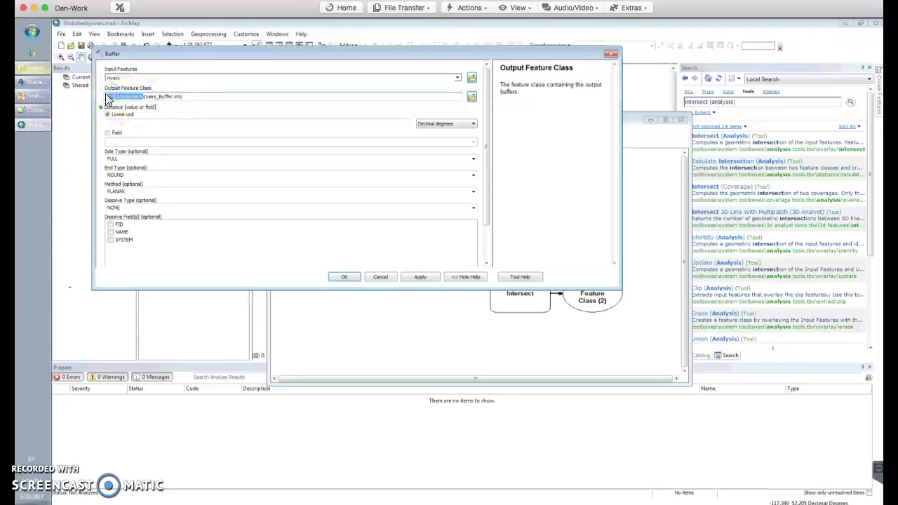
{"action": "key", "text": "BackSpace"}
{"action": "type", "text": "%SCRATCHWORKSPACE%\\"}
{"action": "key", "text": "Delete"}
{"action": "key", "text": "Delete"}
{"action": "key", "text": "Delete"}
{"action": "key", "text": "Delete"}
{"action": "key", "text": "Delete"}
{"action": "key", "text": "Delete"}
{"action": "key", "text": "Delete"}
{"action": "key", "text": "Delete"}
{"action": "type", "text": "b"}
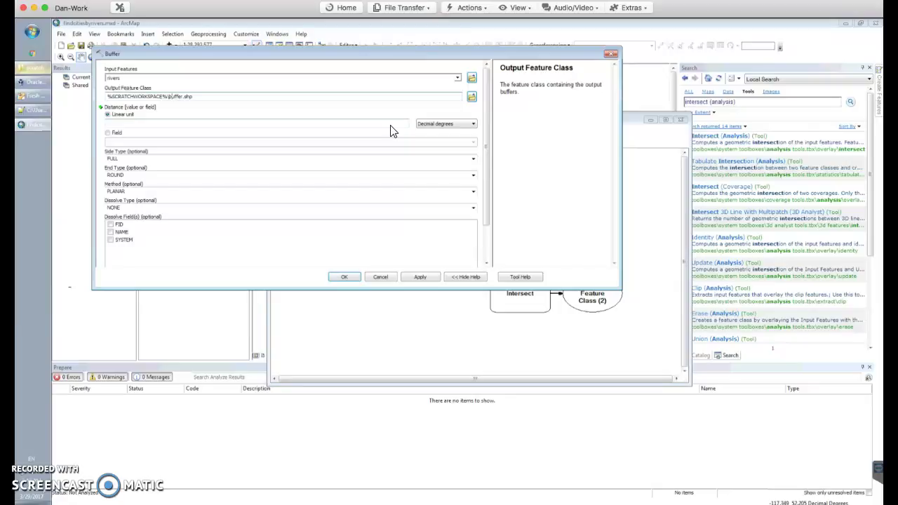
Set the buffer distance to a linear unit of 10 kilometers
{"action": "left_click", "coordinate": [390, 124]}
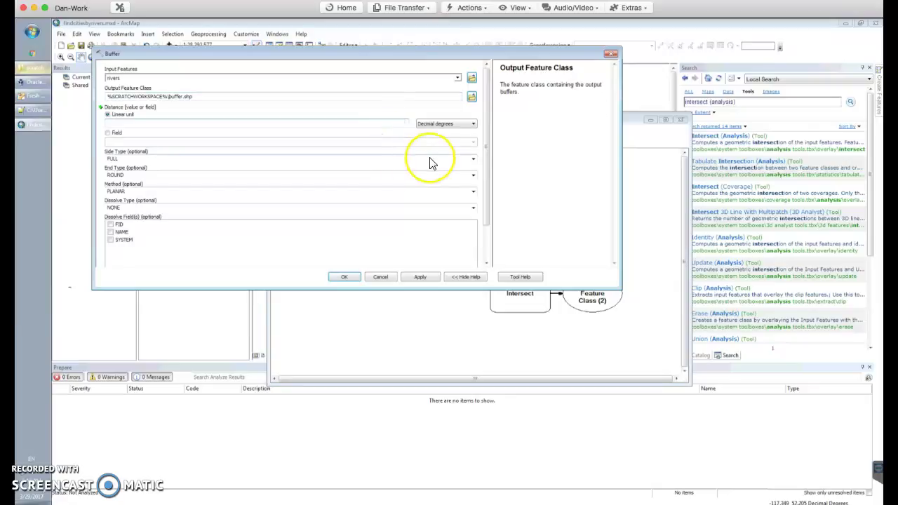
{"action": "type", "text": "10"}
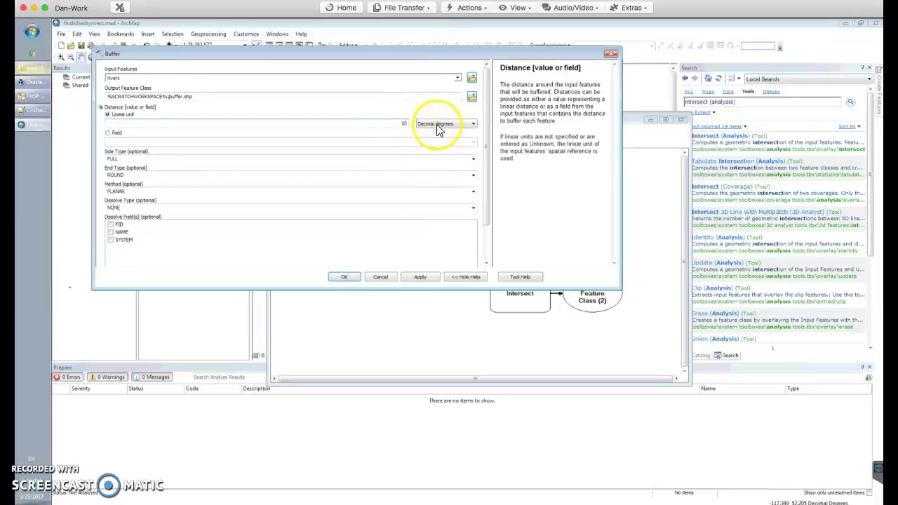
{"action": "left_click", "coordinate": [437, 124]}
{"action": "left_click", "coordinate": [436, 162]}
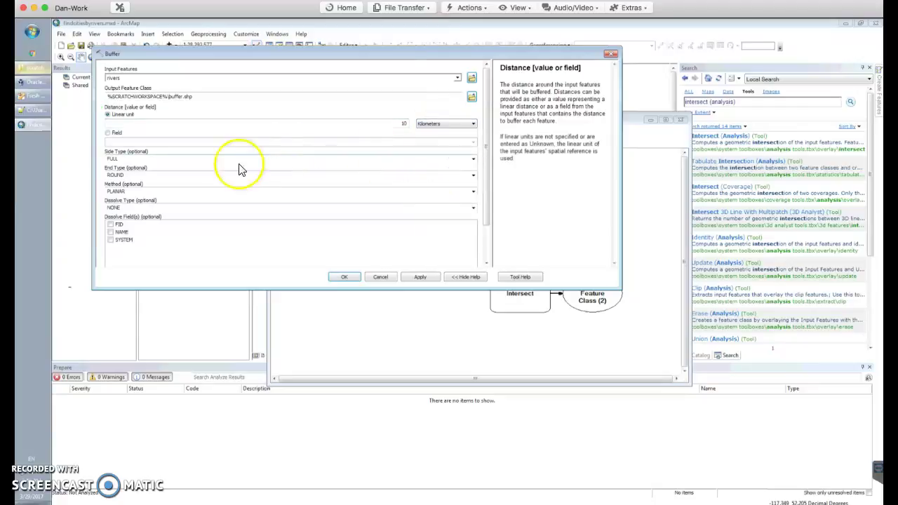
Set the buffer's dissolve type to ALL and accept the Buffer tool's parameters
{"action": "left_click", "coordinate": [140, 211]}
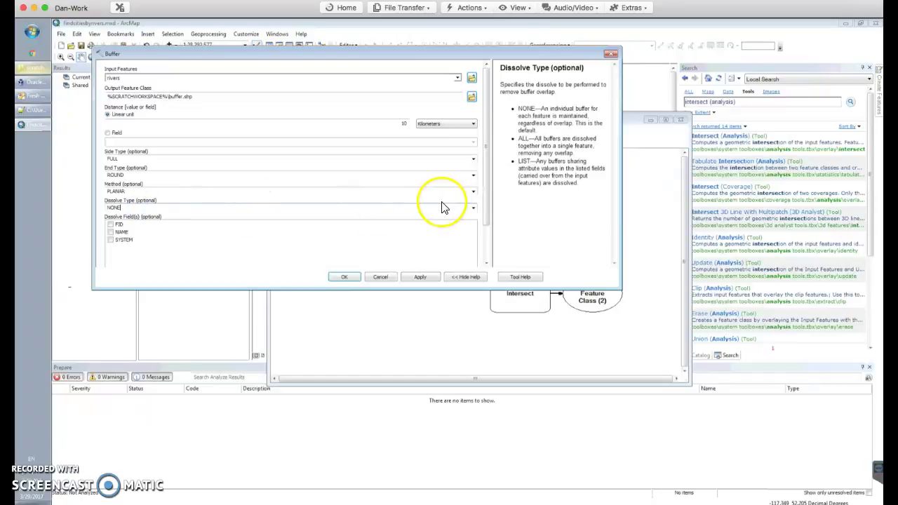
{"action": "left_click", "coordinate": [474, 209]}
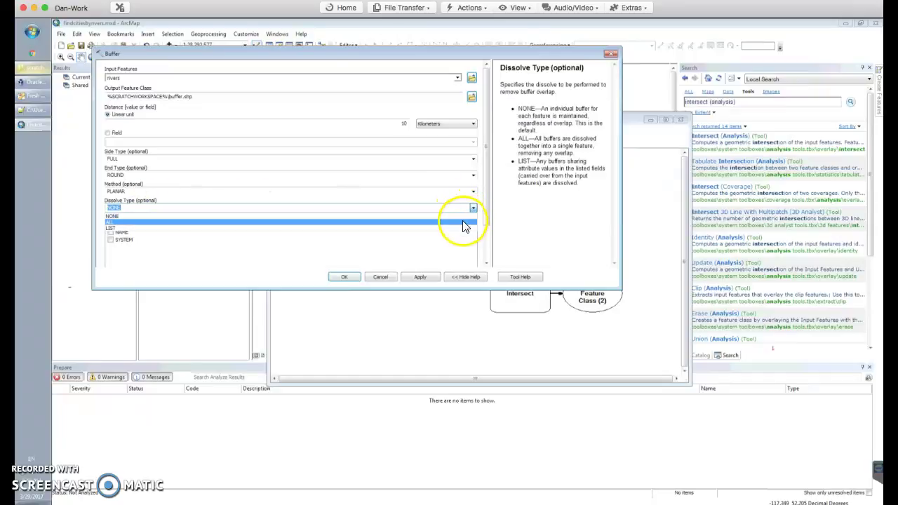
{"action": "left_click", "coordinate": [463, 223]}
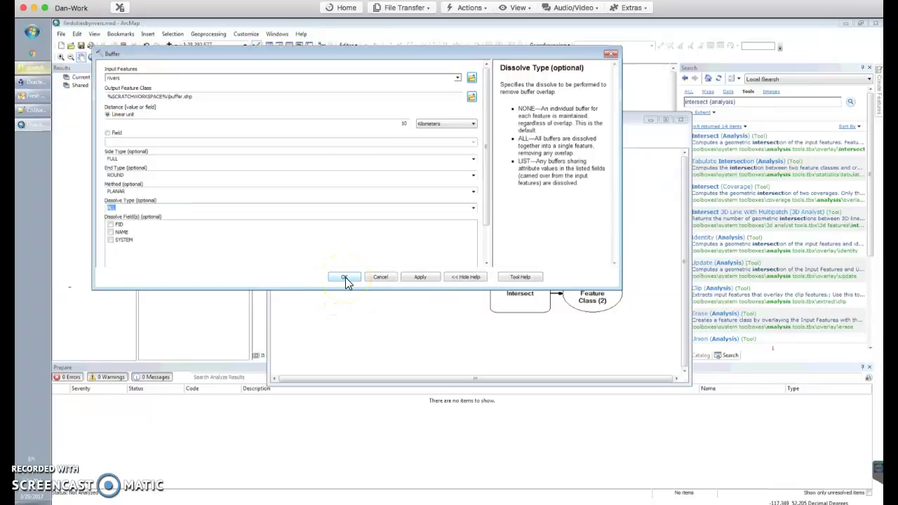
{"action": "left_click", "coordinate": [488, 247]}
{"action": "left_click_drag", "start_coordinate": [488, 247], "coordinate": [485, 194]}
{"action": "left_click", "coordinate": [344, 277]}
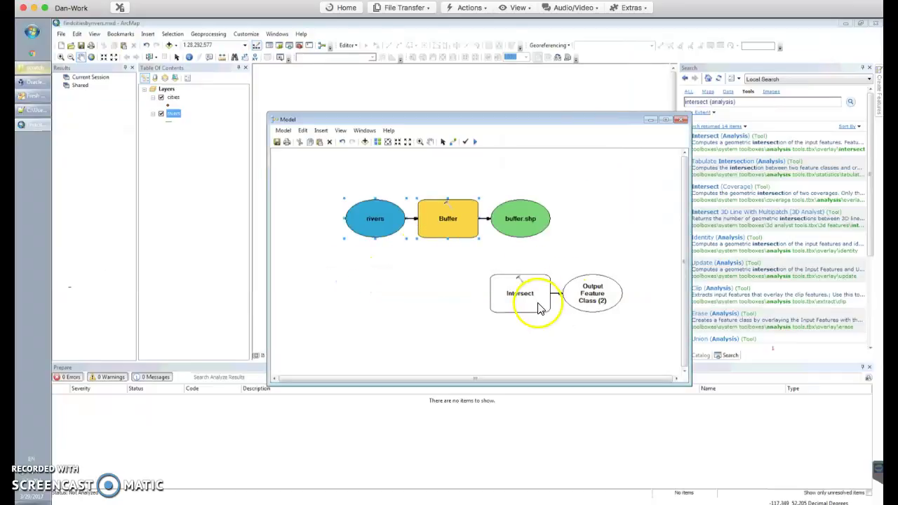
Open the Intersect tool's parameters and add buffer.shp and the cities layer as its input features
{"action": "mouse_move", "coordinate": [517, 297]}
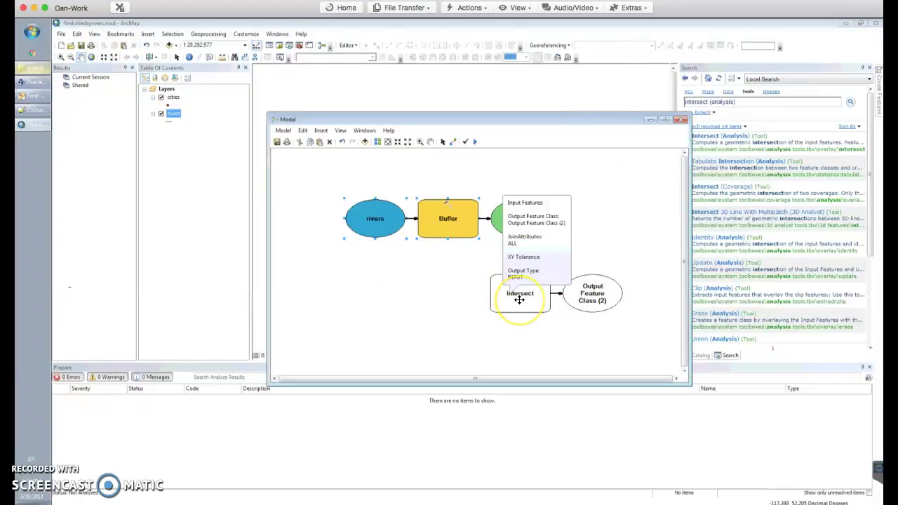
{"action": "left_click", "coordinate": [519, 298]}
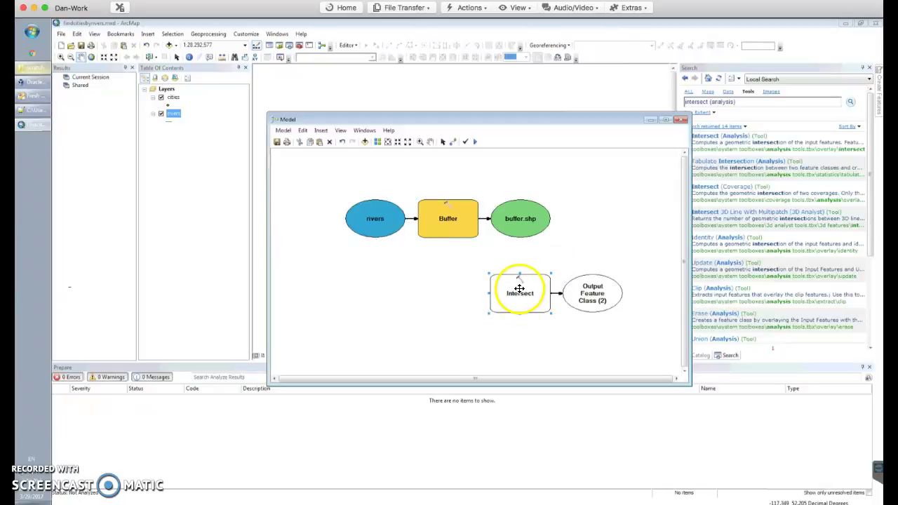
{"action": "double_click", "coordinate": [519, 289]}
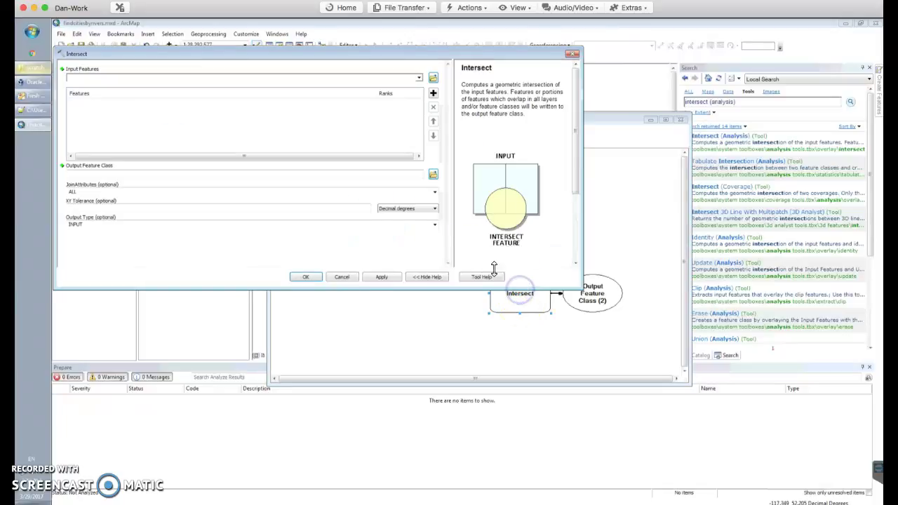
{"action": "left_click_drag", "start_coordinate": [317, 54], "coordinate": [348, 88]}
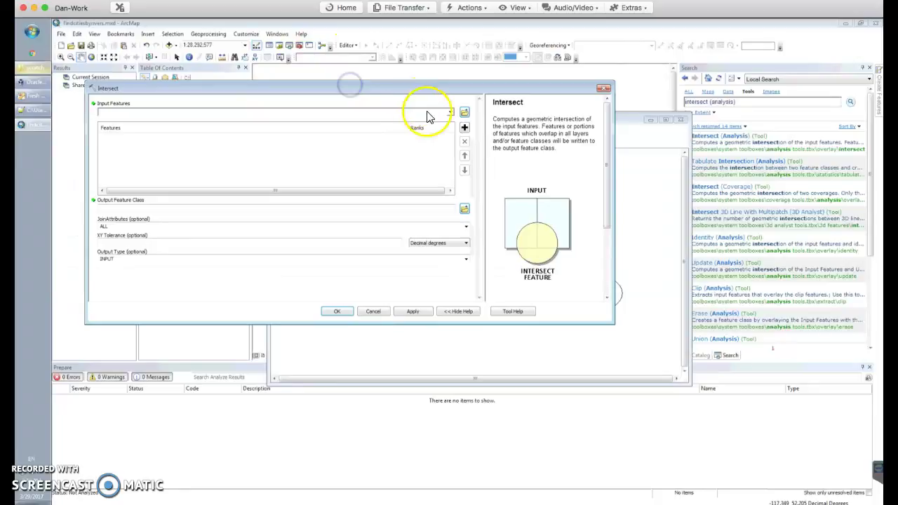
{"action": "left_click", "coordinate": [451, 112]}
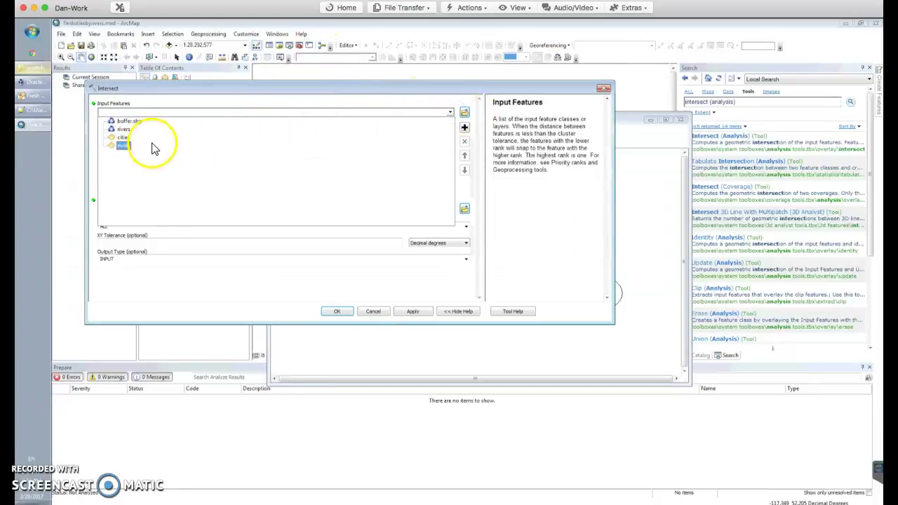
{"action": "left_click", "coordinate": [127, 121]}
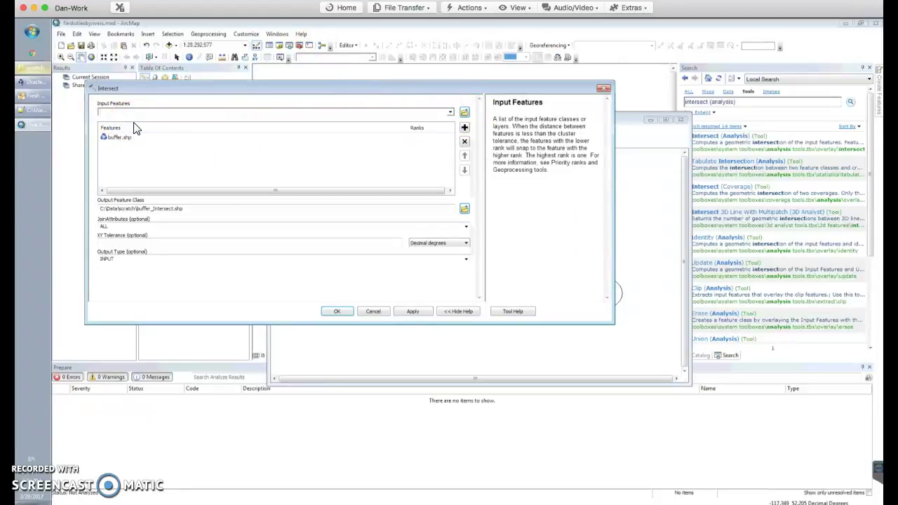
{"action": "left_click", "coordinate": [451, 113]}
{"action": "left_click", "coordinate": [404, 144]}
Set the Intersect tool's output feature class to %SCRATCHWORKSPACE%\result.shp
{"action": "left_click", "coordinate": [131, 208]}
{"action": "left_click_drag", "start_coordinate": [136, 209], "coordinate": [96, 210]}
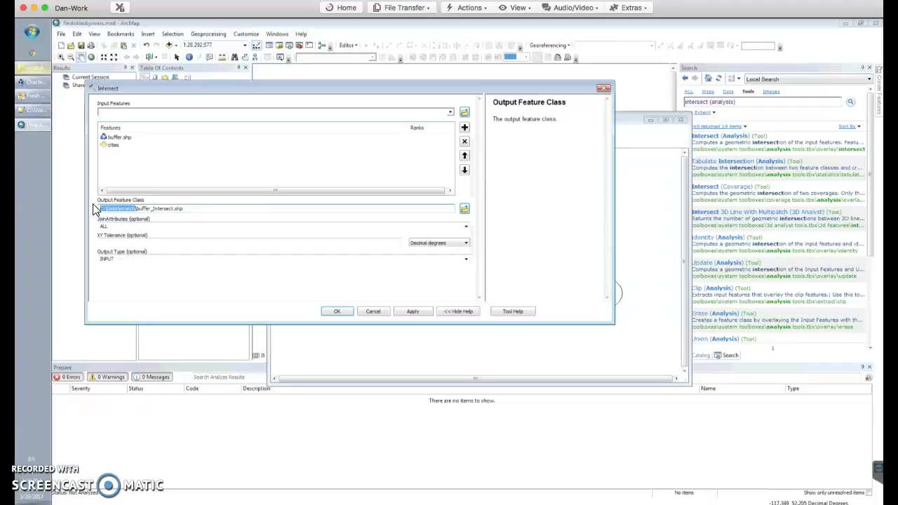
{"action": "key", "text": "BackSpace"}
{"action": "type", "text": "%SCRATCHWO"}
{"action": "type", "text": "RKSPACE"}
{"action": "type", "text": "%"}
{"action": "type", "text": "esult"}
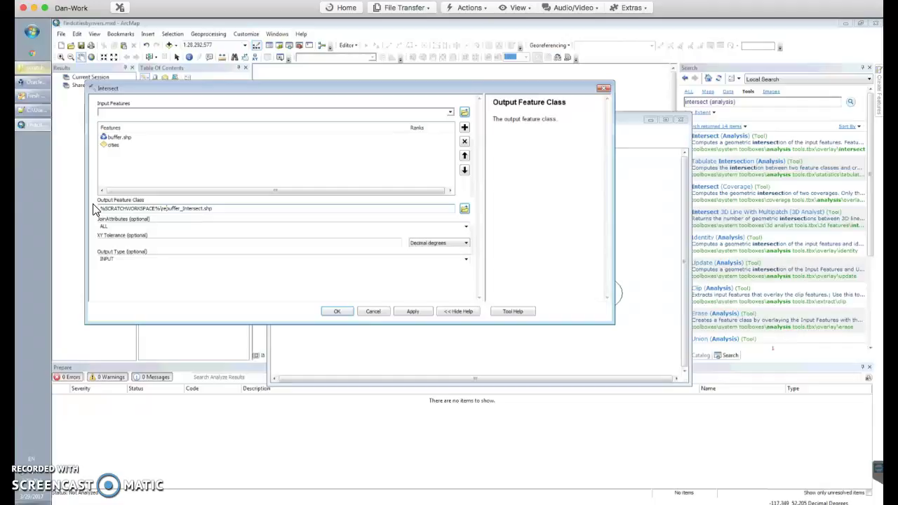
{"action": "key", "text": "Delete"}
{"action": "key", "text": "Delete"}
{"action": "key", "text": "Delete"}
{"action": "key", "text": "Delete"}
{"action": "key", "text": "Delete"}
{"action": "key", "text": "Delete"}
{"action": "key", "text": "Delete"}
{"action": "key", "text": "Delete"}
{"action": "key", "text": "Delete"}
{"action": "key", "text": "Delete"}
{"action": "key", "text": "Delete"}
{"action": "key", "text": "Delete"}
{"action": "key", "text": "Delete"}
{"action": "key", "text": "Delete"}
{"action": "key", "text": "Delete"}
{"action": "key", "text": "Delete"}
{"action": "key", "text": "Delete"}
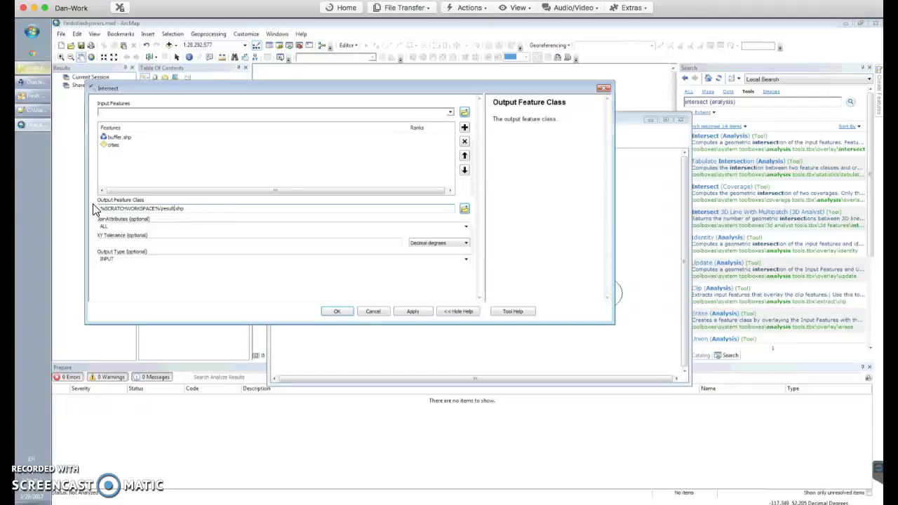
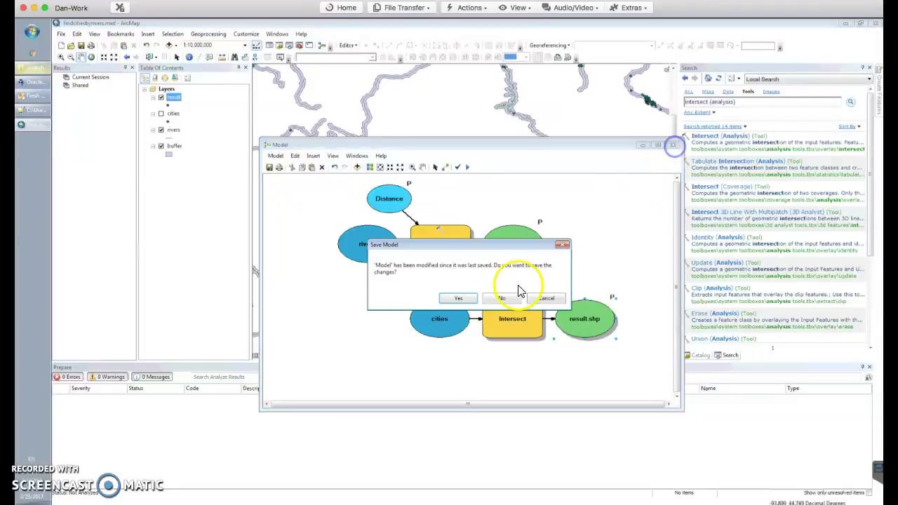
Save the model's changes, close it, and reopen the model from the toolbox in the catalog
{"action": "left_click", "coordinate": [461, 300]}
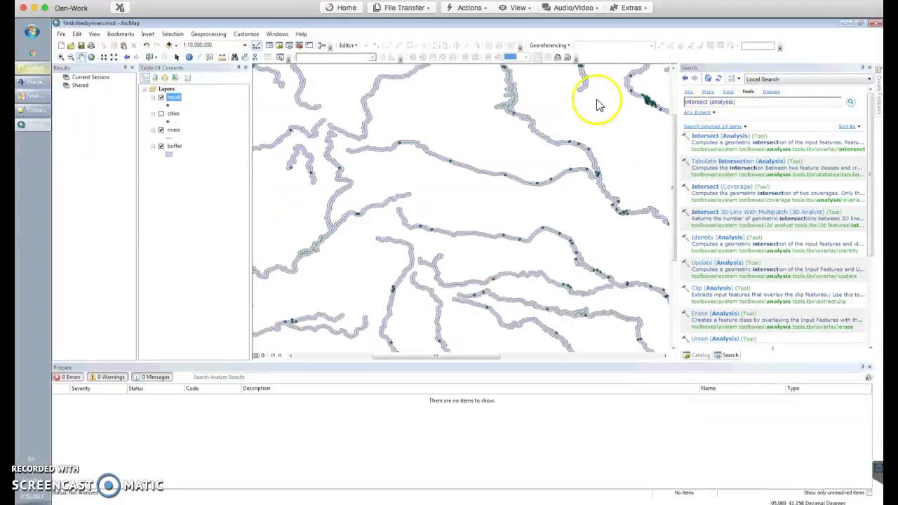
{"action": "left_click", "coordinate": [696, 355]}
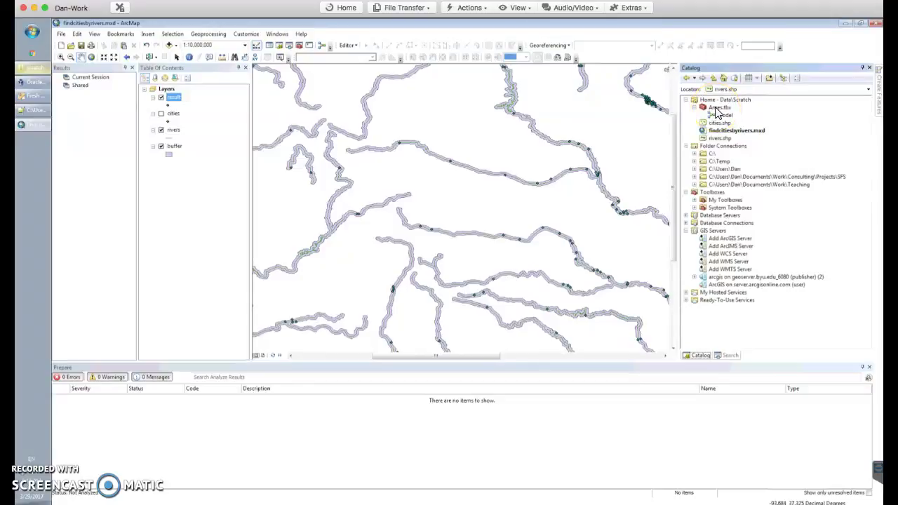
{"action": "left_click", "coordinate": [107, 483]}
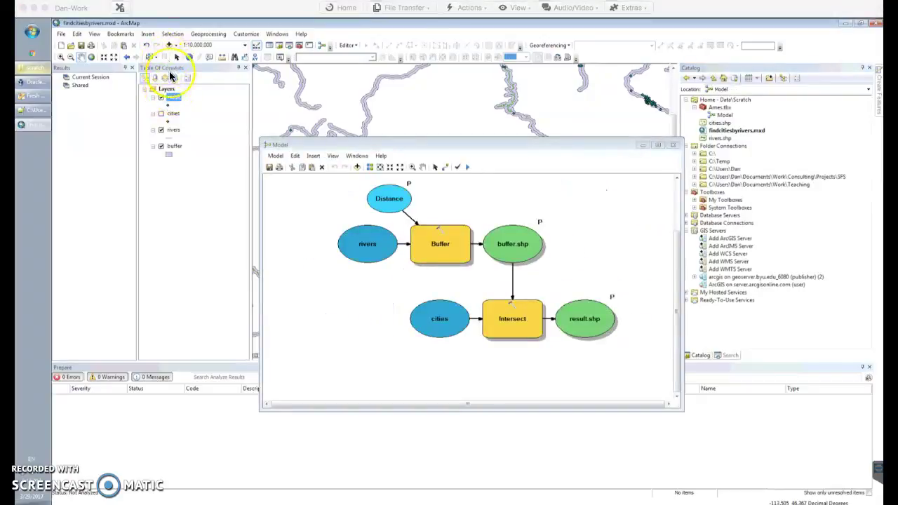
Set the geoprocessing options to overwrite the outputs of geoprocessing operations
{"action": "left_click", "coordinate": [198, 35]}
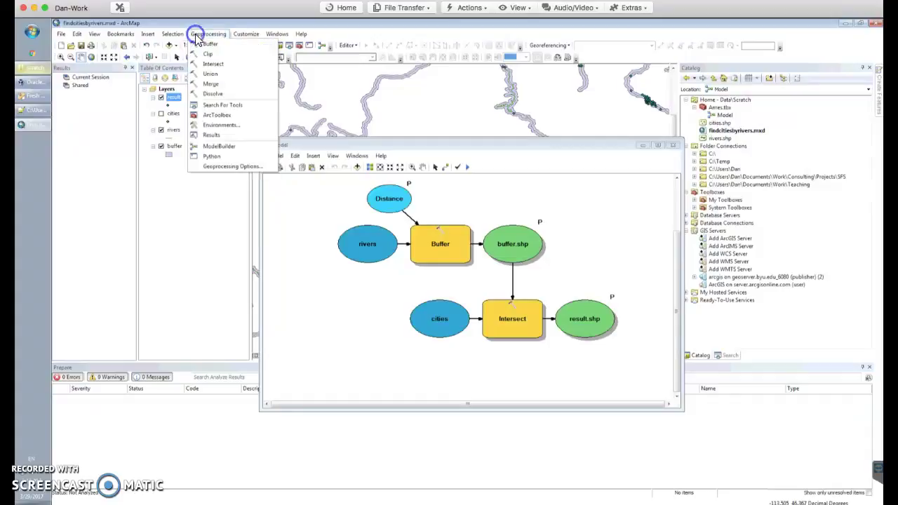
{"action": "left_click", "coordinate": [217, 166]}
{"action": "left_click", "coordinate": [385, 171]}
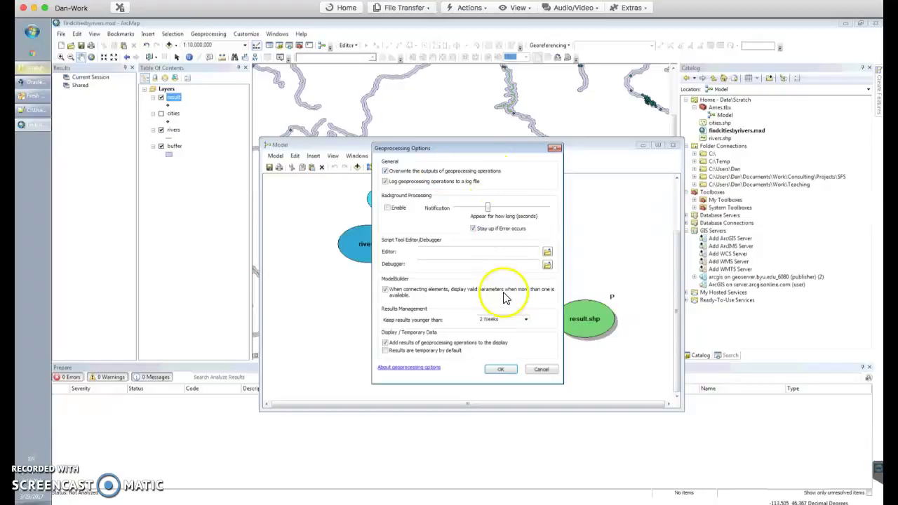
{"action": "left_click", "coordinate": [504, 370]}
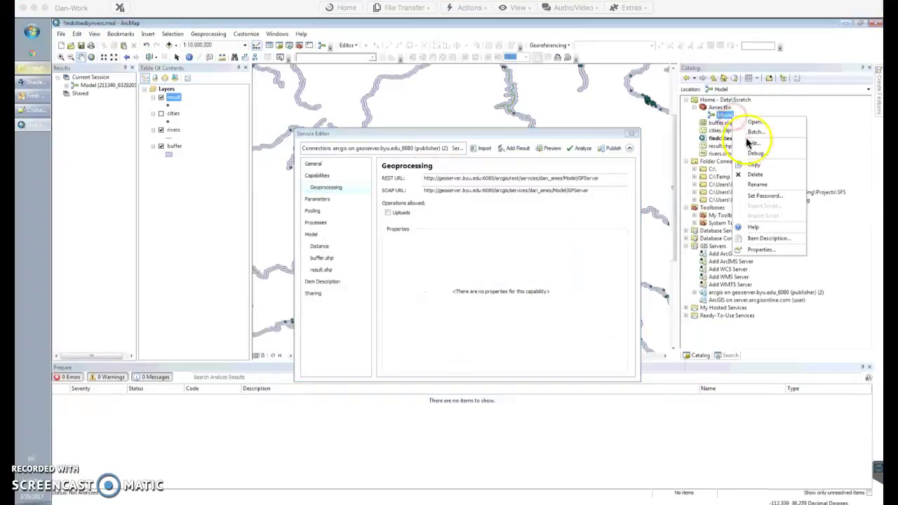
Open the model for editing, set both its name and label to findcitiesbyrivers, and close it
{"action": "left_click", "coordinate": [753, 145]}
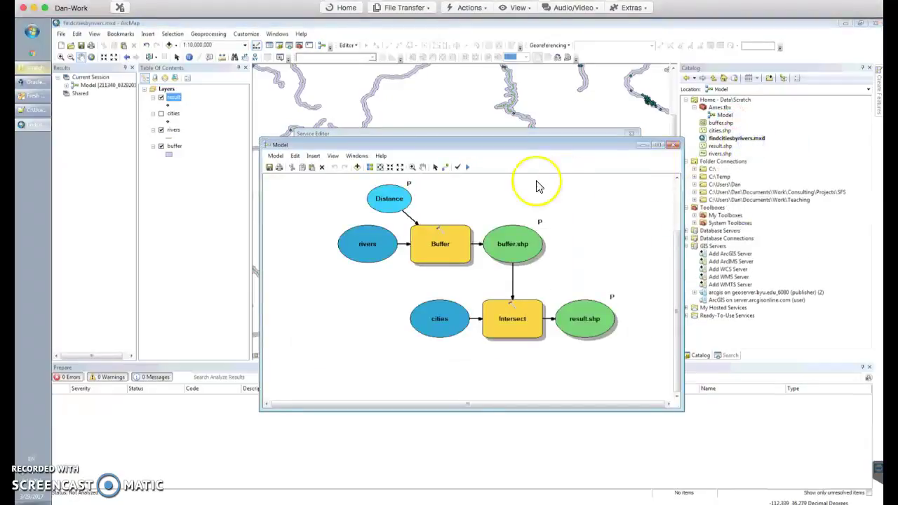
{"action": "left_click", "coordinate": [275, 155]}
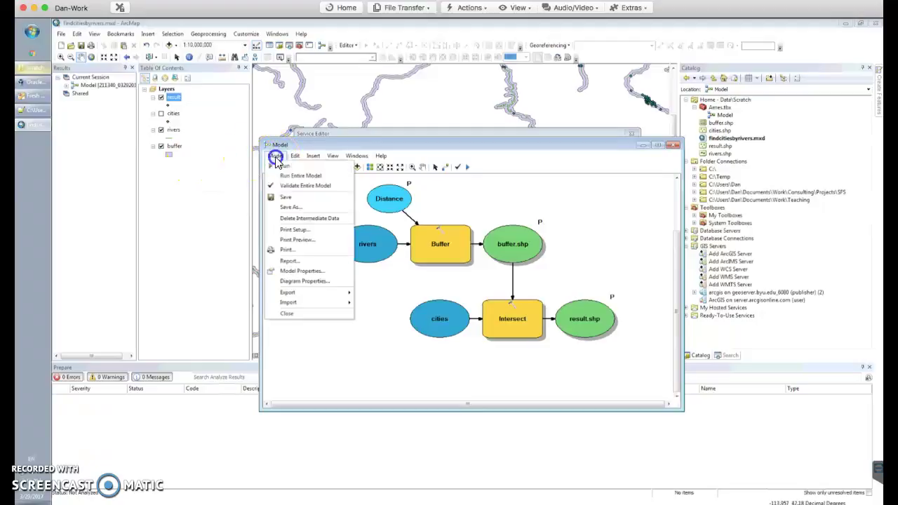
{"action": "left_click", "coordinate": [294, 271]}
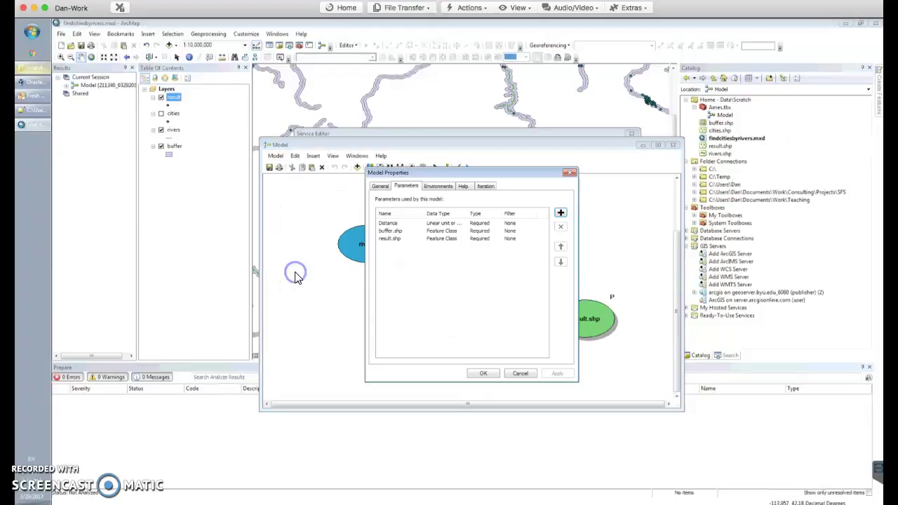
{"action": "left_click", "coordinate": [387, 187]}
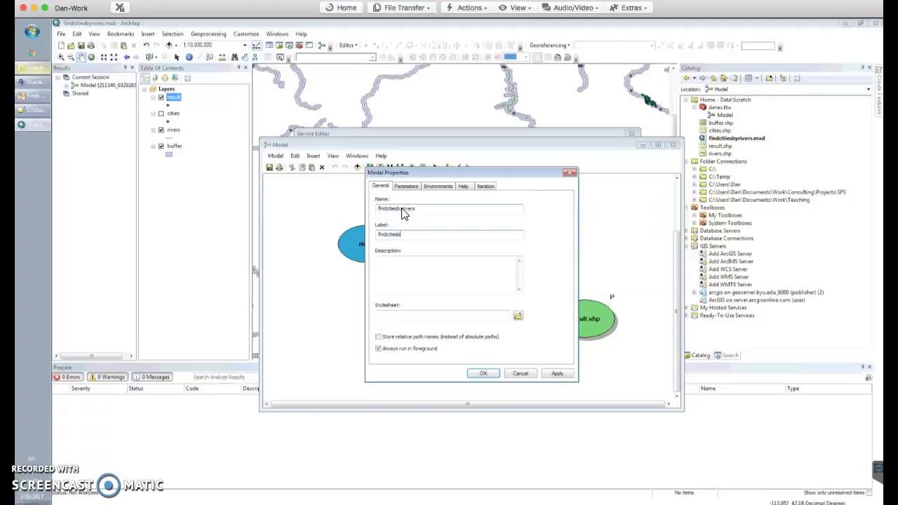
{"action": "left_click", "coordinate": [421, 215]}
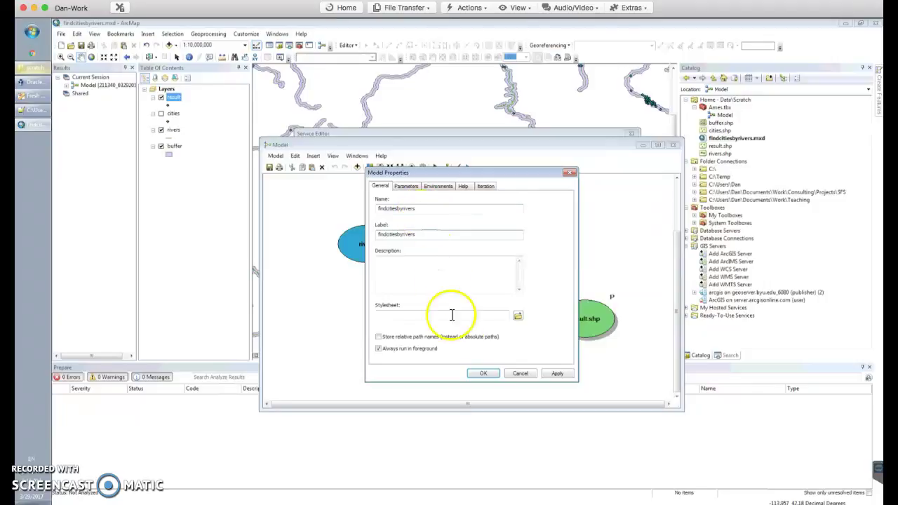
{"action": "left_click", "coordinate": [485, 373]}
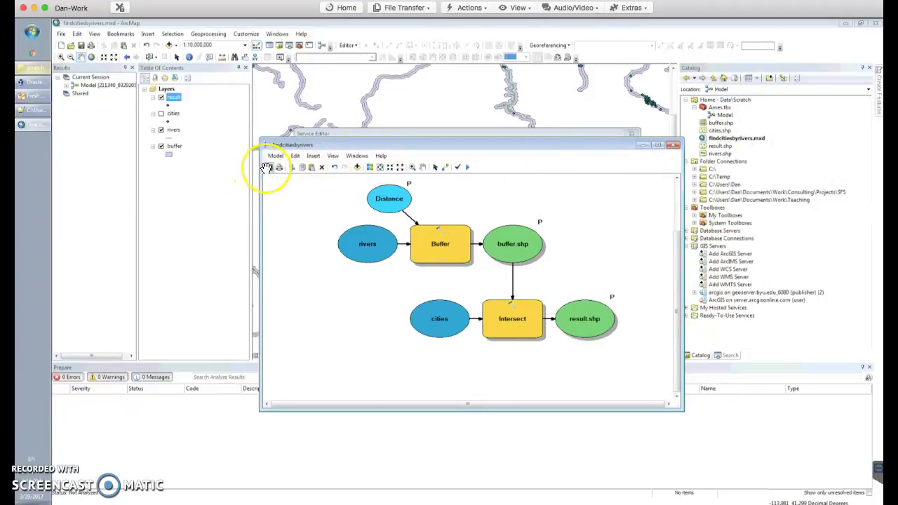
{"action": "left_click", "coordinate": [671, 145]}
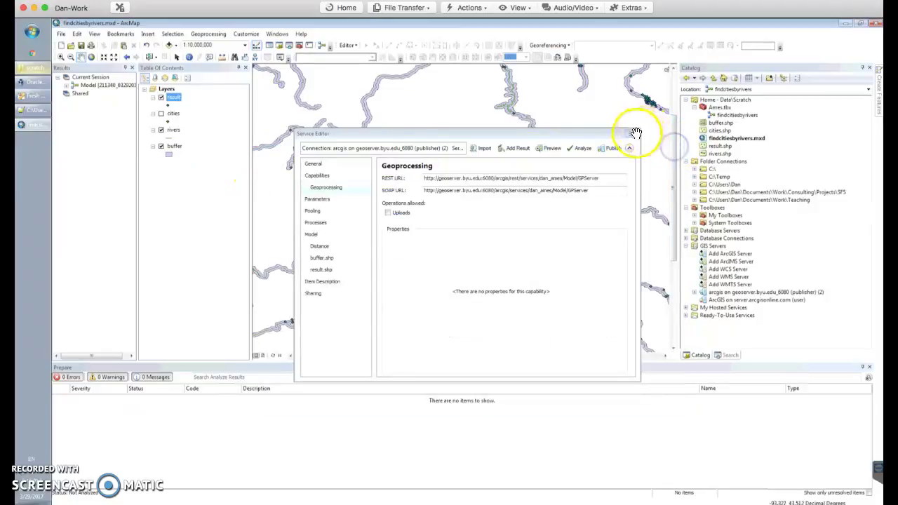
Close the old Service Editor and run the findcitiesbyrivers model from the toolbox with its default parameters
{"action": "left_click", "coordinate": [631, 133]}
{"action": "left_click", "coordinate": [469, 298]}
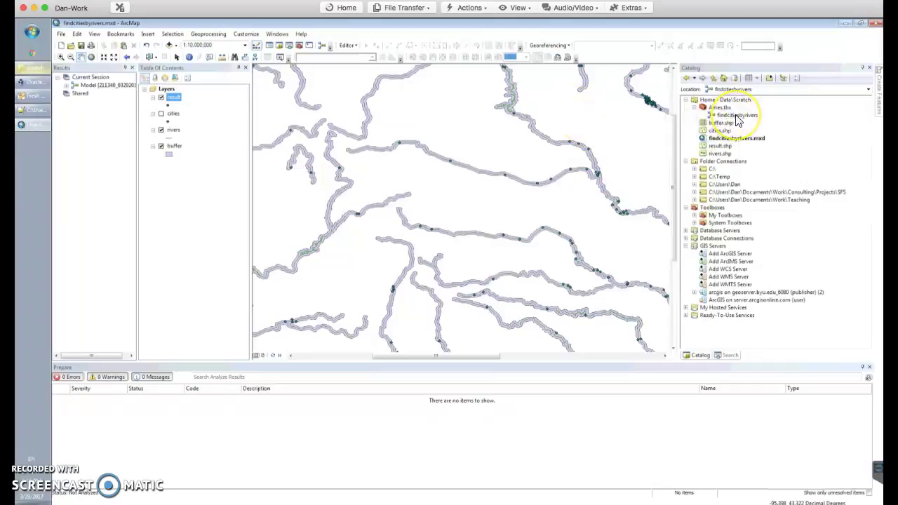
{"action": "right_click", "coordinate": [736, 117]}
{"action": "left_click", "coordinate": [723, 121]}
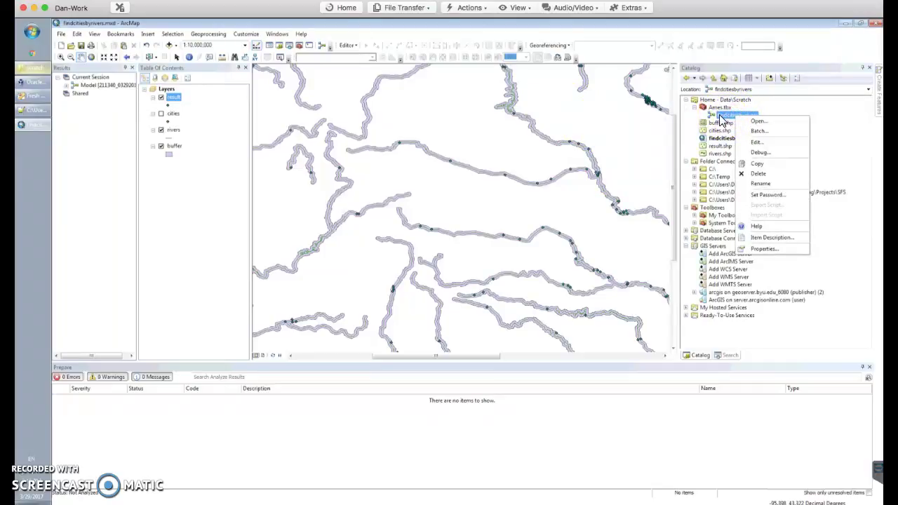
{"action": "double_click", "coordinate": [723, 121]}
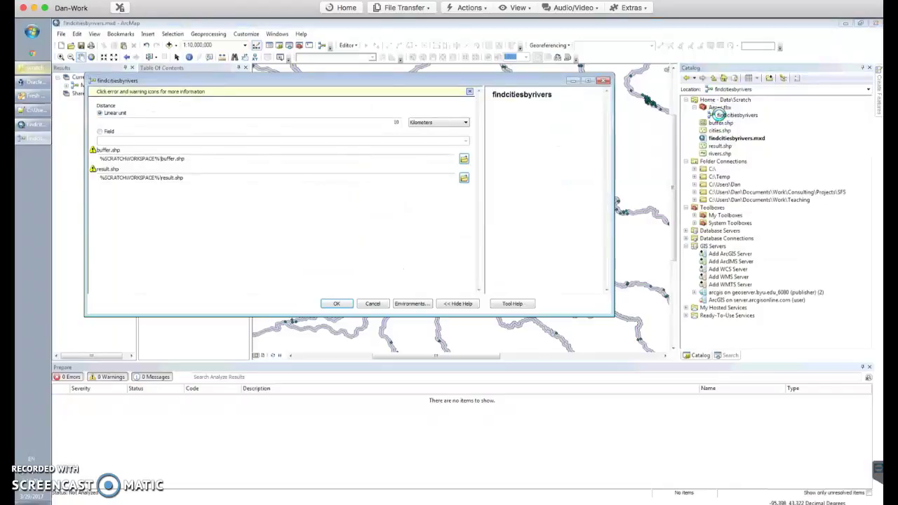
{"action": "left_click", "coordinate": [337, 306]}
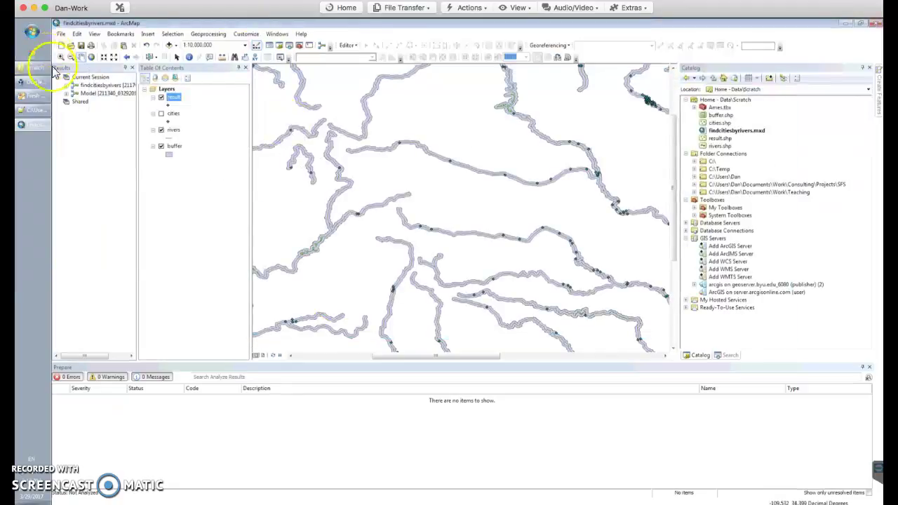
{"action": "left_click", "coordinate": [83, 85]}
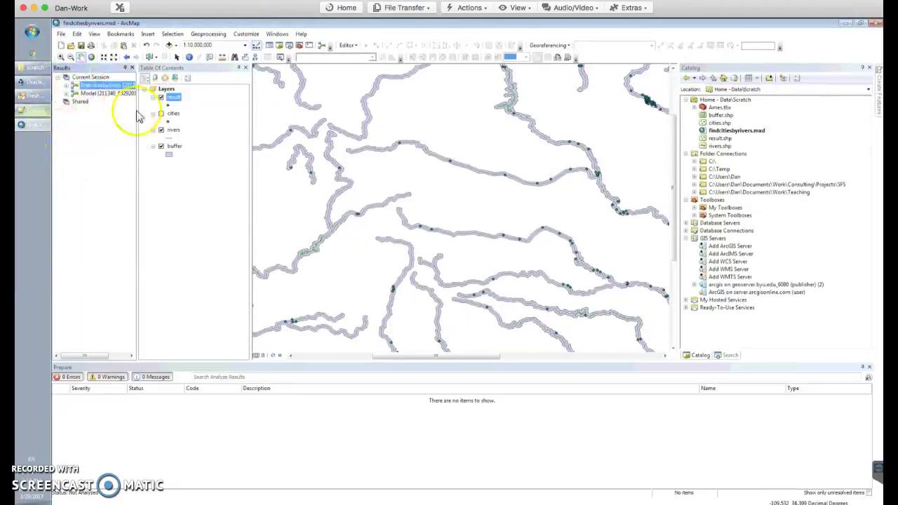
{"action": "left_click", "coordinate": [276, 35]}
{"action": "mouse_move", "coordinate": [214, 33]}
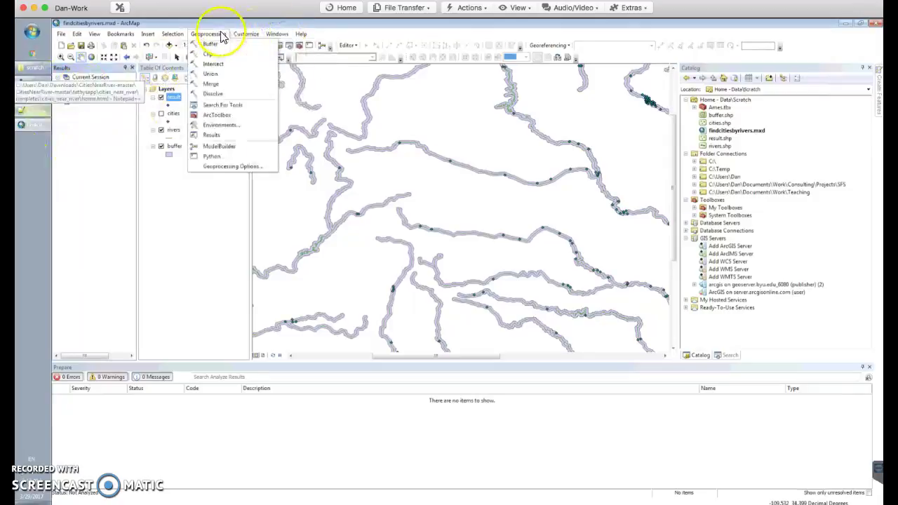
{"action": "left_click", "coordinate": [105, 155]}
{"action": "left_click", "coordinate": [59, 76]}
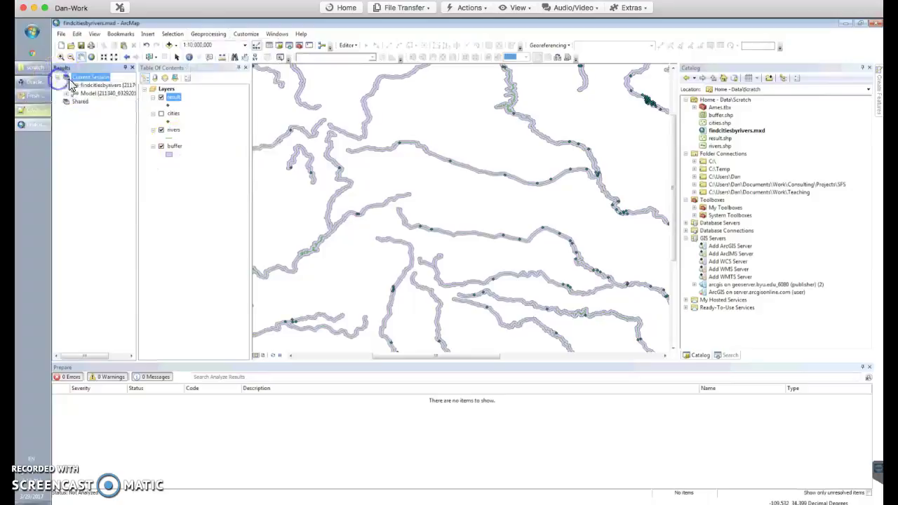
Share the findcitiesbyrivers result as a geoprocessing service, choosing to publish a service
{"action": "left_click", "coordinate": [85, 86]}
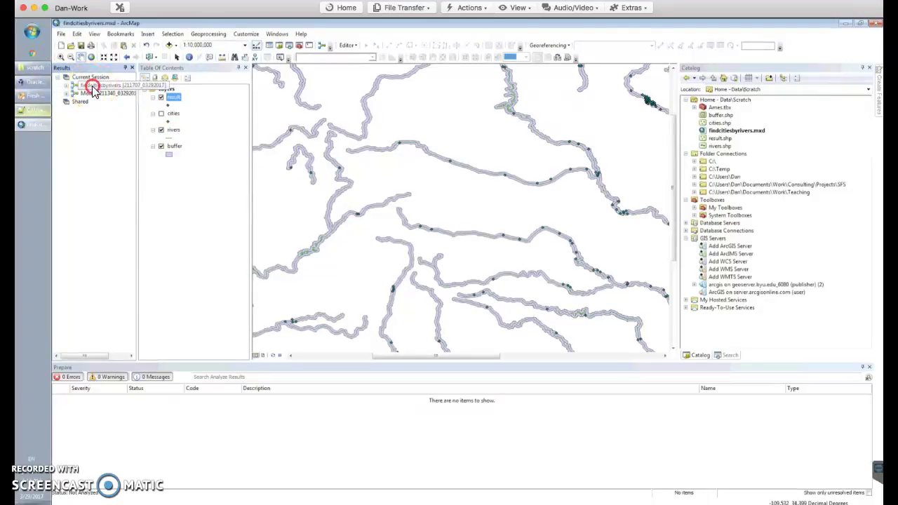
{"action": "right_click", "coordinate": [93, 87]}
{"action": "mouse_move", "coordinate": [124, 177]}
{"action": "left_click", "coordinate": [213, 187]}
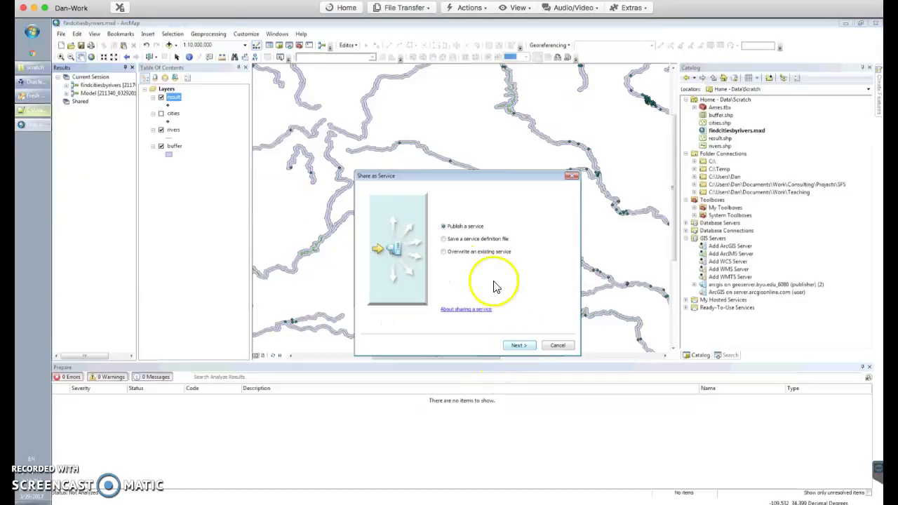
{"action": "left_click", "coordinate": [518, 345]}
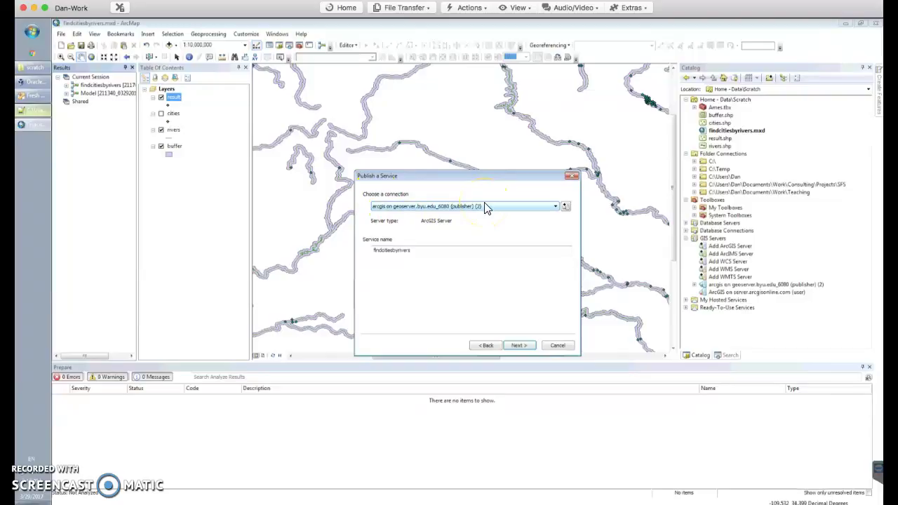
Keep the geoserver.byu.edu_6080 publisher connection and service name findcitiesbyrivers, and publish into the author's own existing server folder
{"action": "left_click", "coordinate": [502, 309]}
{"action": "left_click", "coordinate": [511, 326]}
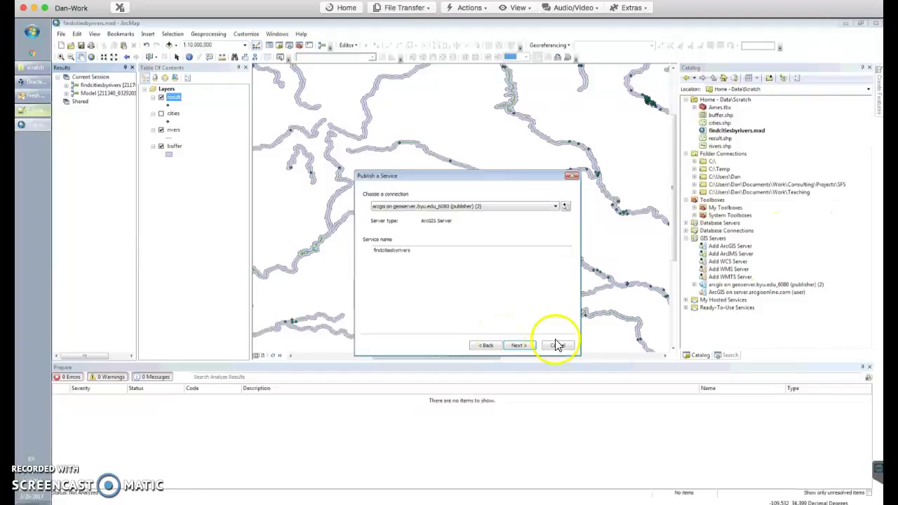
{"action": "left_click", "coordinate": [517, 346]}
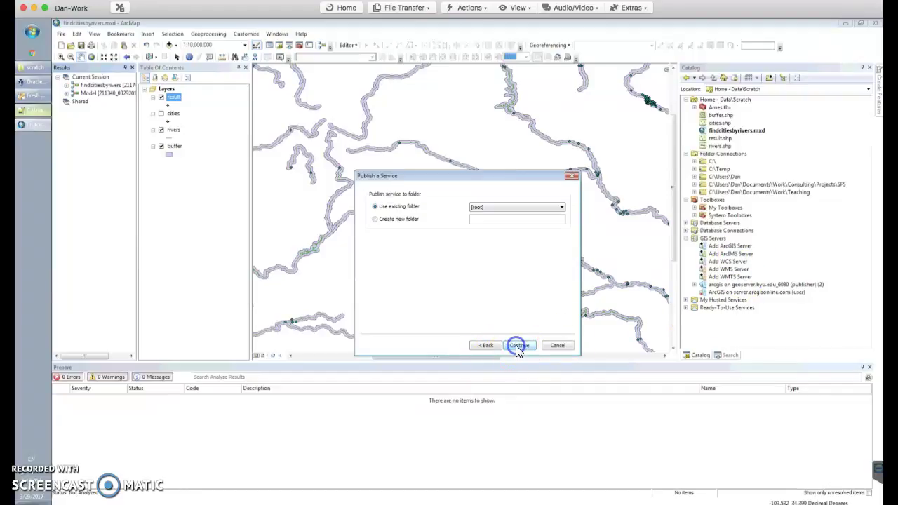
{"action": "left_click", "coordinate": [517, 207]}
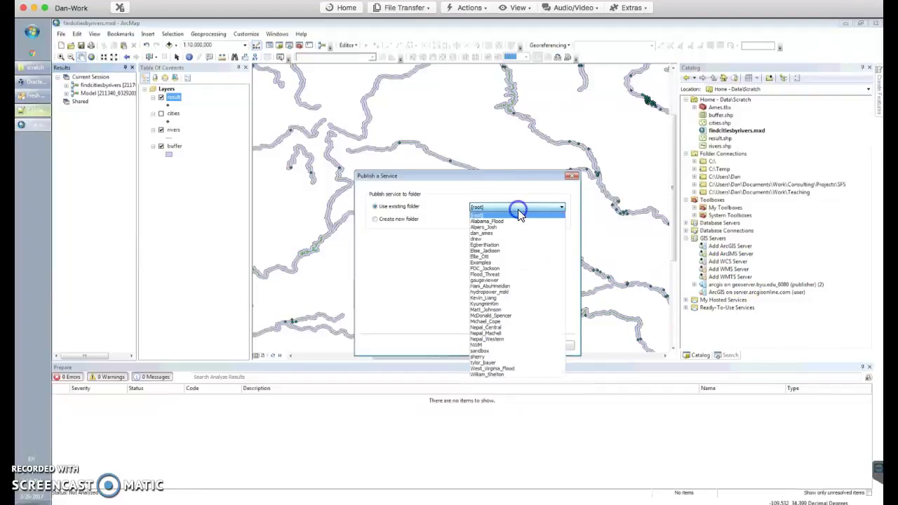
{"action": "left_click", "coordinate": [506, 234]}
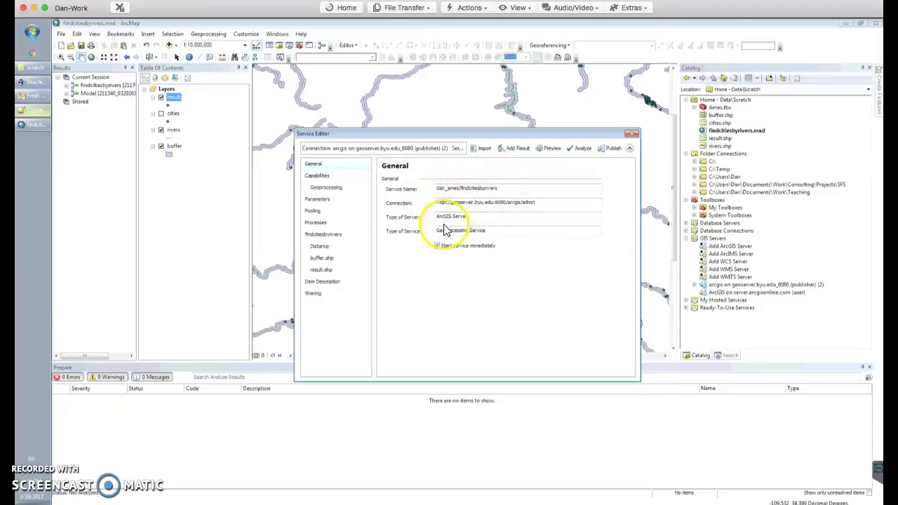
Review the service's geoprocessing and capabilities settings and set its execution mode to Synchronous
{"action": "left_click", "coordinate": [324, 188]}
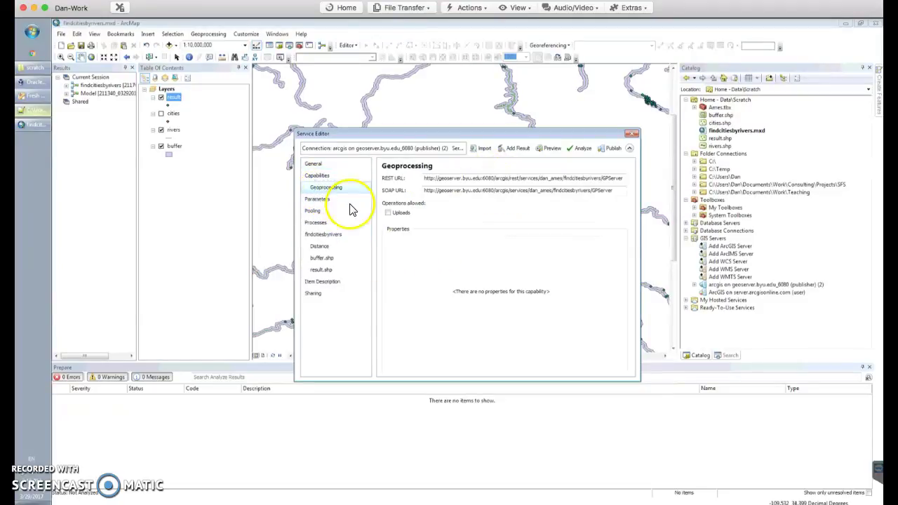
{"action": "left_click", "coordinate": [318, 176]}
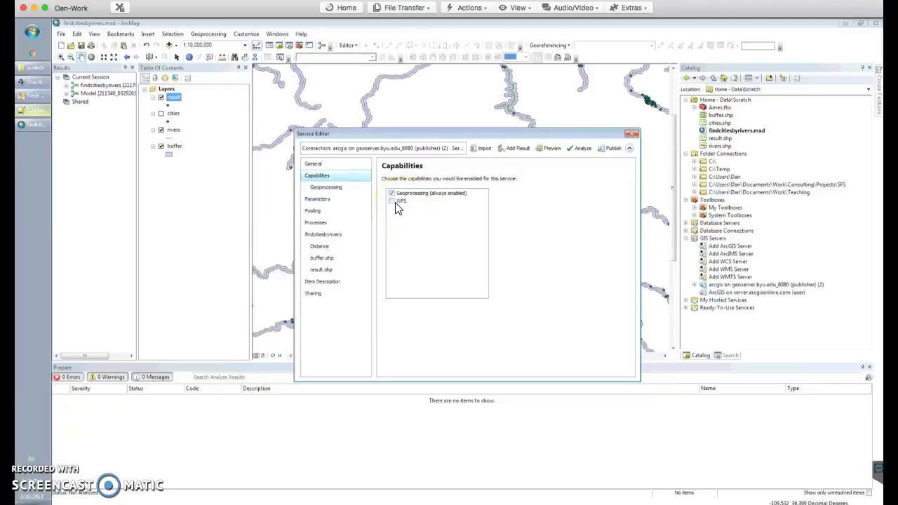
{"action": "left_click", "coordinate": [317, 200]}
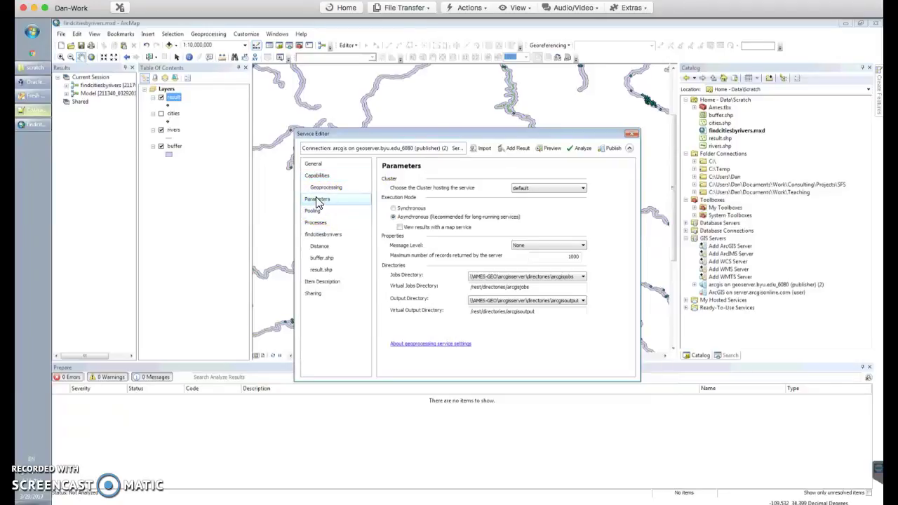
{"action": "left_click", "coordinate": [394, 209]}
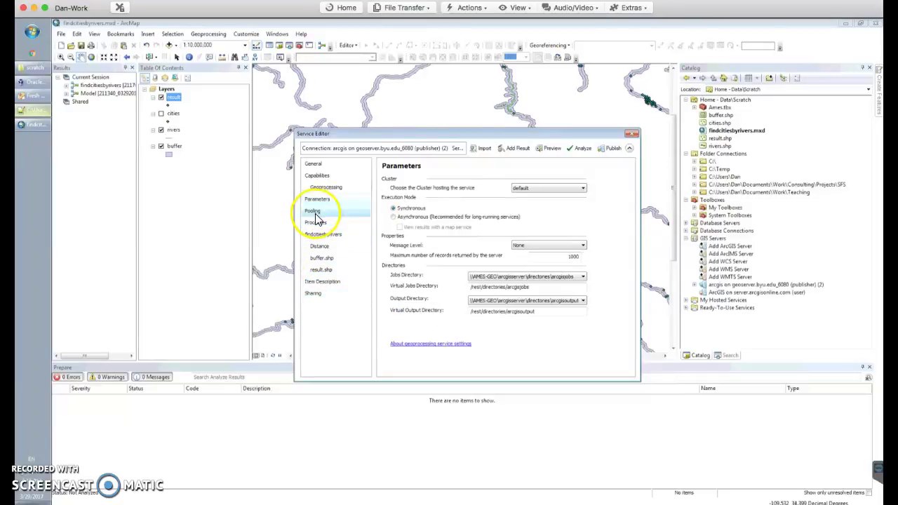
Describe the Distance parameter starting "This is the distance", buffer.shp starting "This is the buffered", and result.shp as "This is the cities by rivers."
{"action": "left_click", "coordinate": [319, 247]}
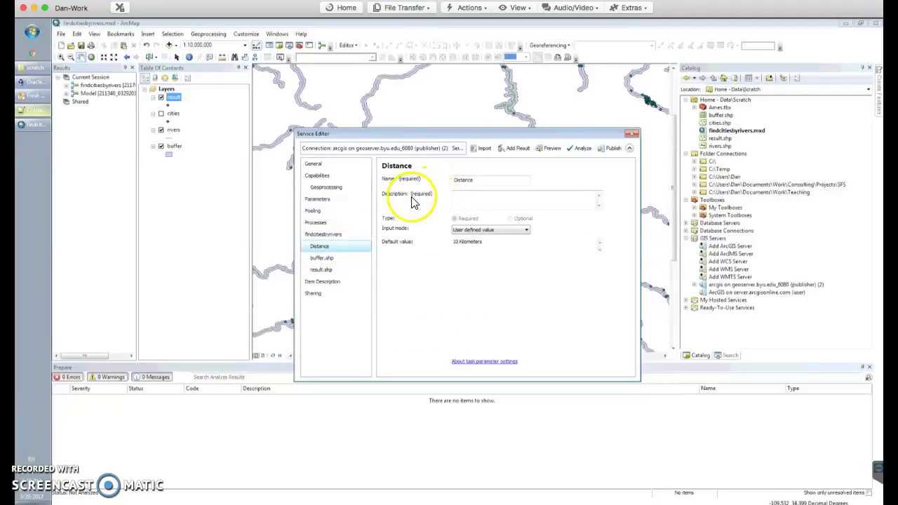
{"action": "left_click", "coordinate": [324, 246]}
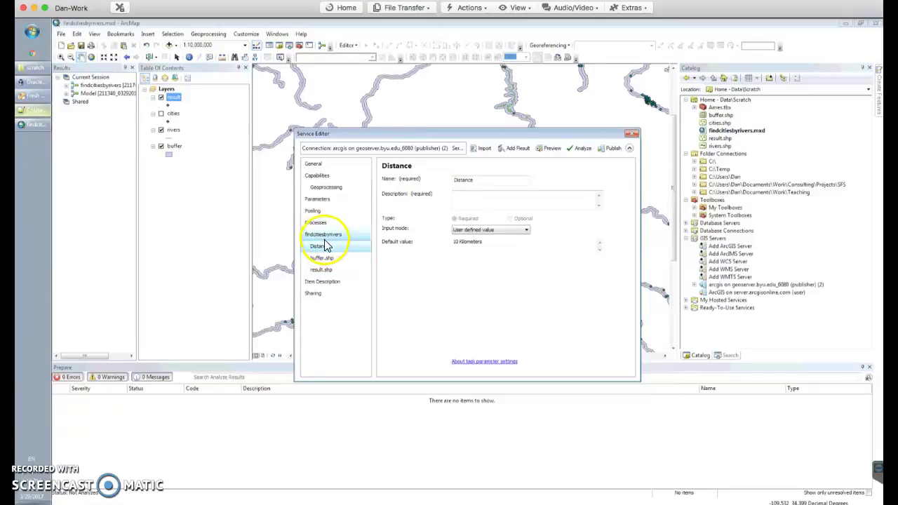
{"action": "left_click", "coordinate": [474, 200]}
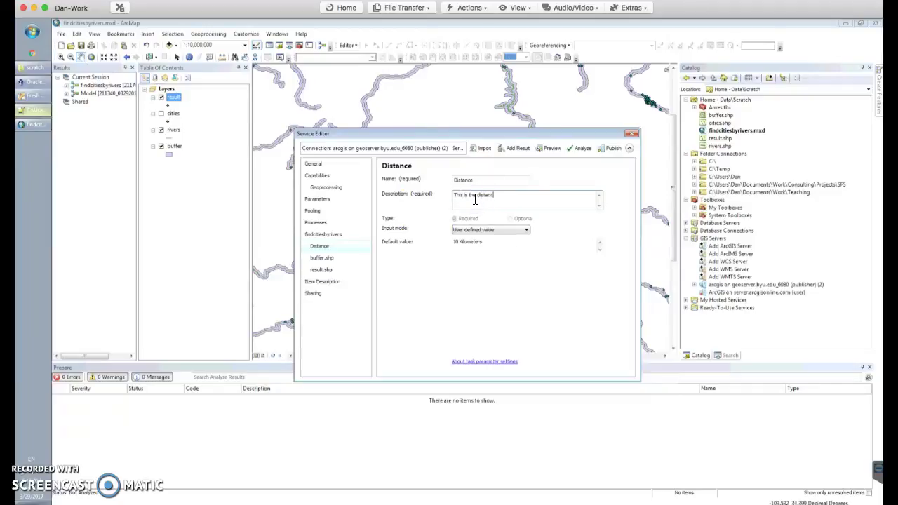
{"action": "left_click", "coordinate": [321, 258]}
{"action": "left_click", "coordinate": [471, 198]}
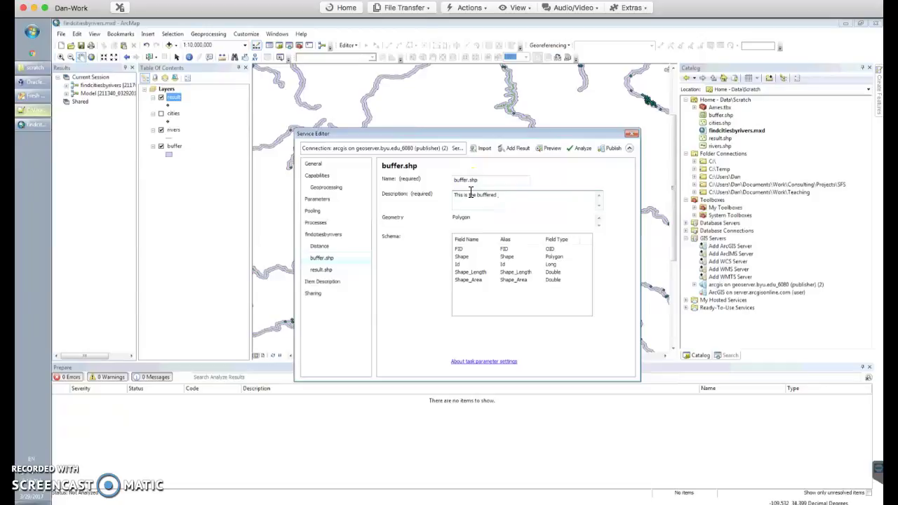
{"action": "left_click", "coordinate": [322, 270]}
{"action": "left_click", "coordinate": [471, 204]}
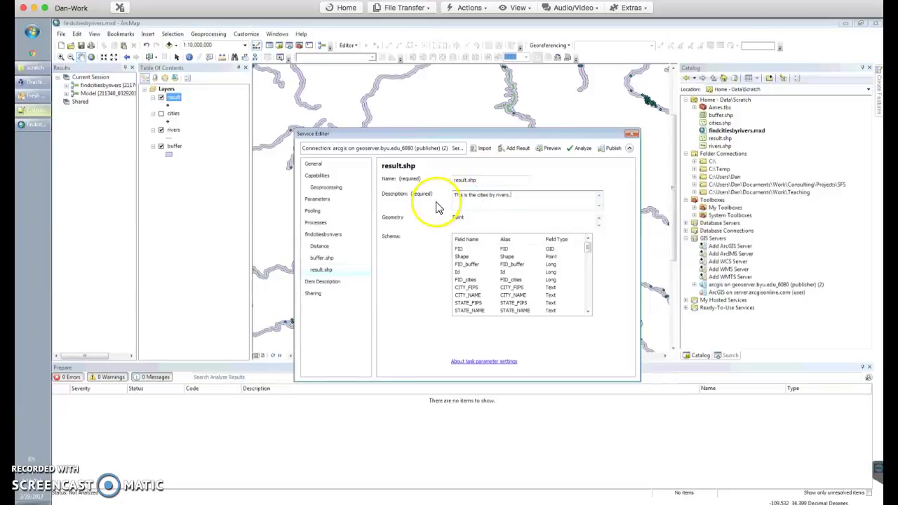
Analyze the findcitiesbyrivers service and publish it, accepting that the cities and rivers layers are copied to the server
{"action": "left_click", "coordinate": [583, 149]}
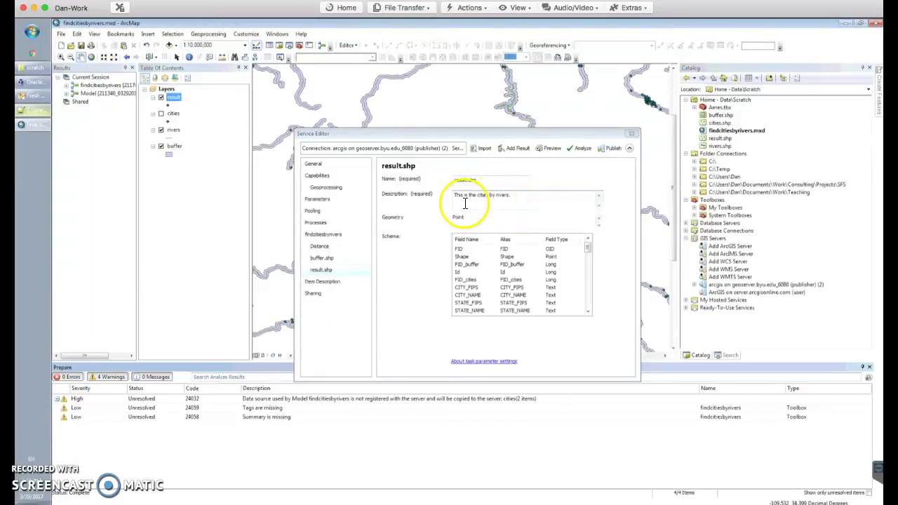
{"action": "left_click", "coordinate": [607, 153]}
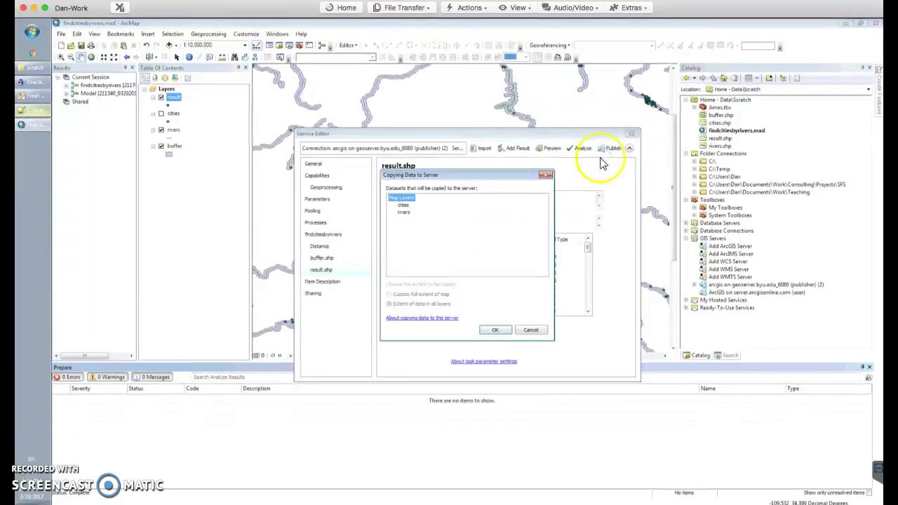
{"action": "left_click", "coordinate": [500, 330]}
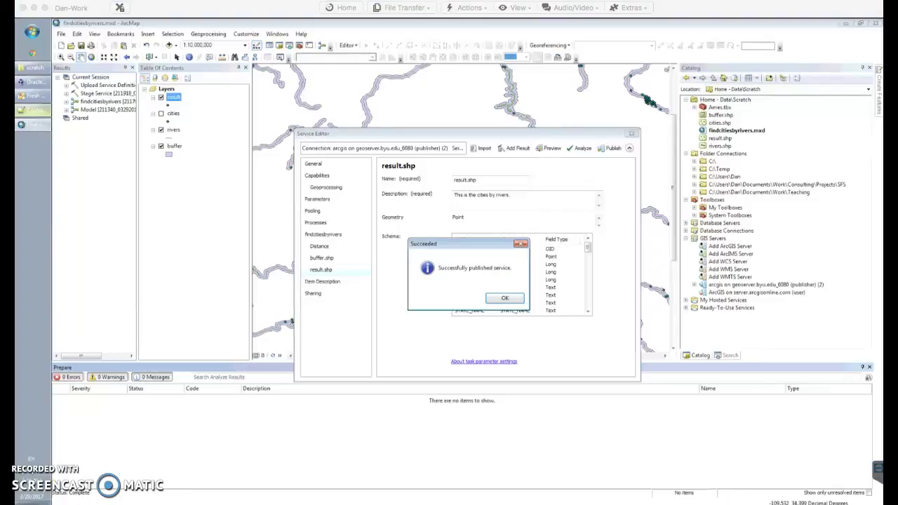
{"action": "left_click", "coordinate": [510, 299]}
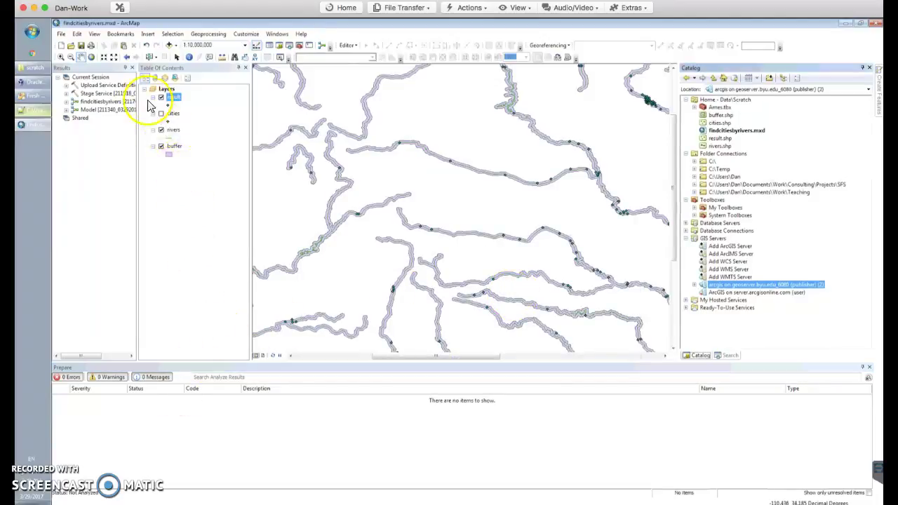
Start a new map document from the Blank Map template
{"action": "left_click", "coordinate": [61, 46]}
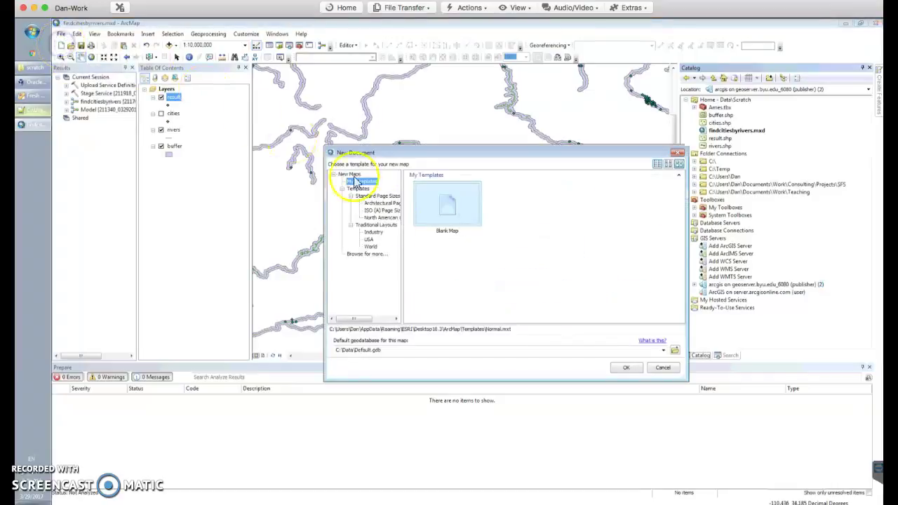
{"action": "left_click", "coordinate": [626, 368]}
{"action": "left_click", "coordinate": [425, 288]}
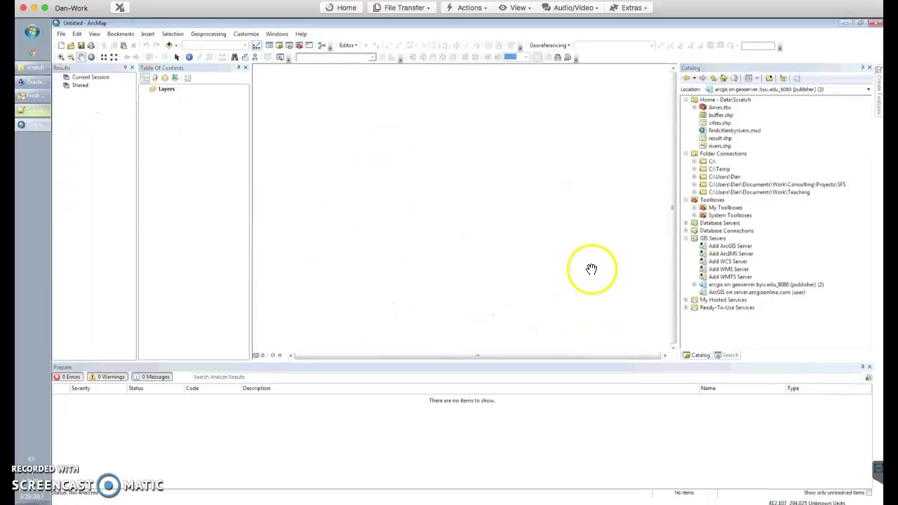
Expand the geoserver.byu.edu_6080 publisher connection and the author's own folder down to the tool inside the published findcitiesbyrivers service
{"action": "left_click", "coordinate": [694, 285]}
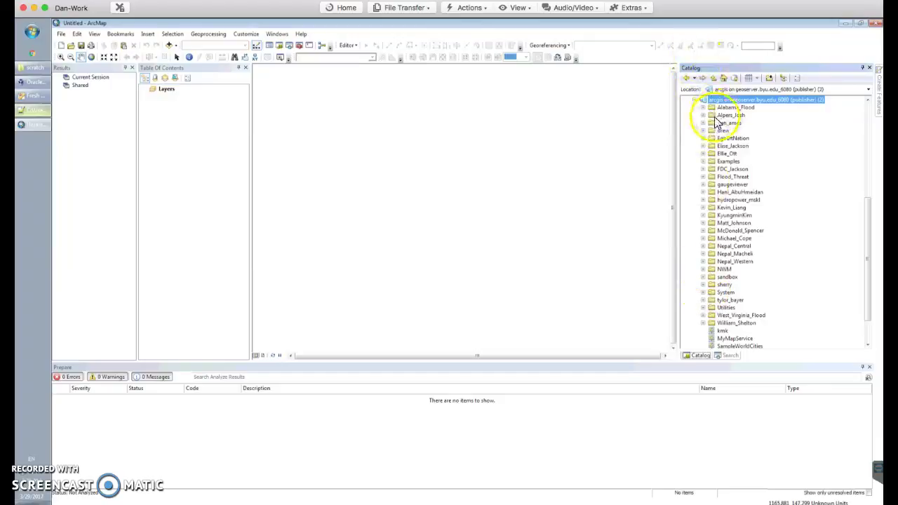
{"action": "left_click", "coordinate": [702, 123]}
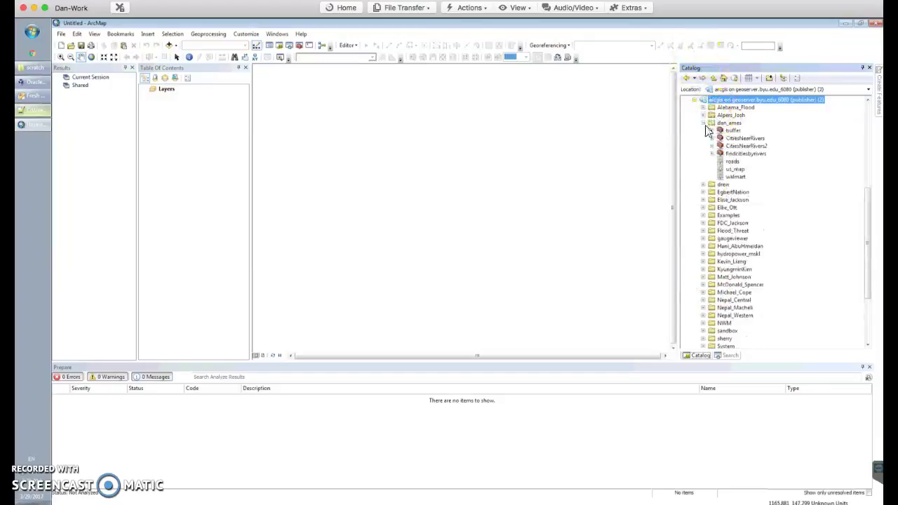
{"action": "left_click", "coordinate": [736, 153]}
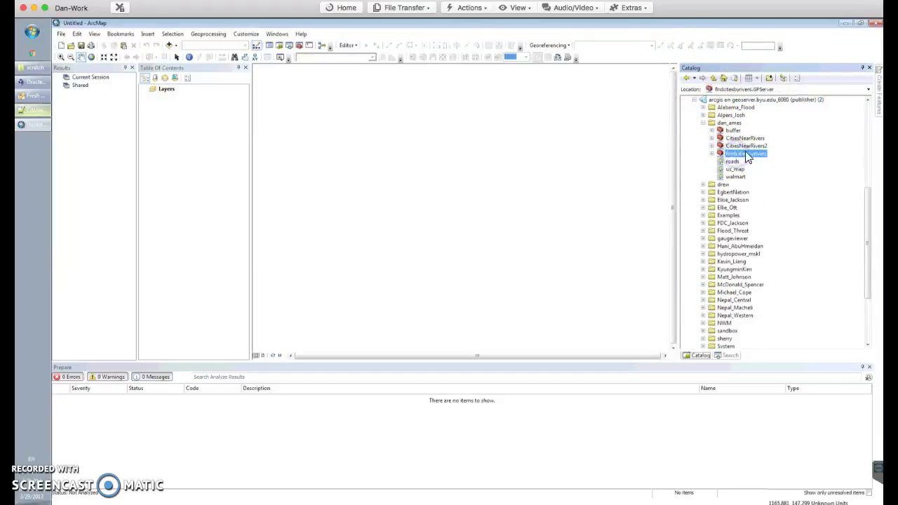
{"action": "left_click", "coordinate": [712, 153]}
{"action": "left_click", "coordinate": [747, 163]}
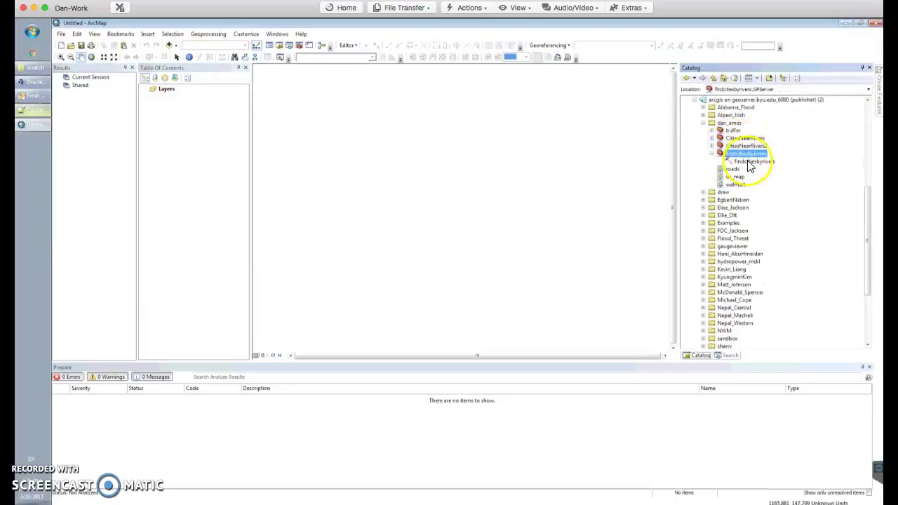
Run the published findcitiesbyrivers tool from the server with a distance of 10 Kilometers
{"action": "double_click", "coordinate": [748, 162]}
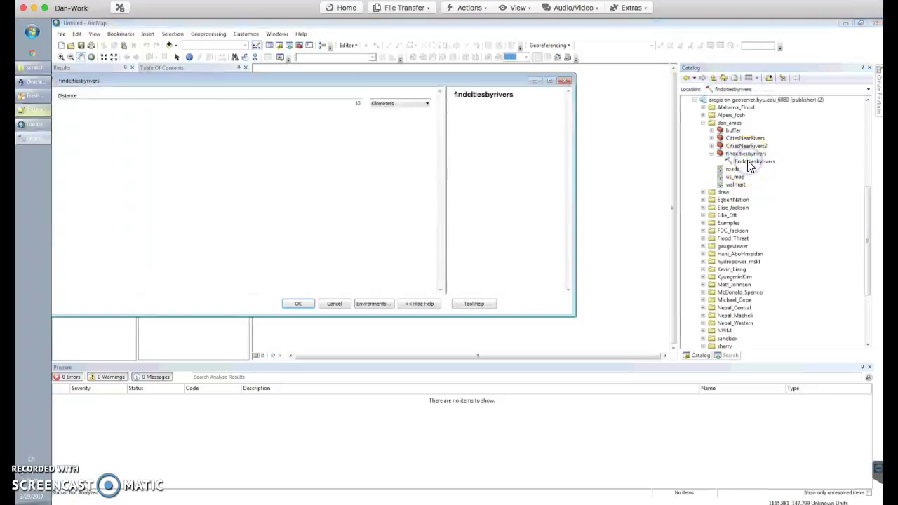
{"action": "left_click_drag", "start_coordinate": [235, 92], "coordinate": [320, 88]}
{"action": "left_click", "coordinate": [390, 311]}
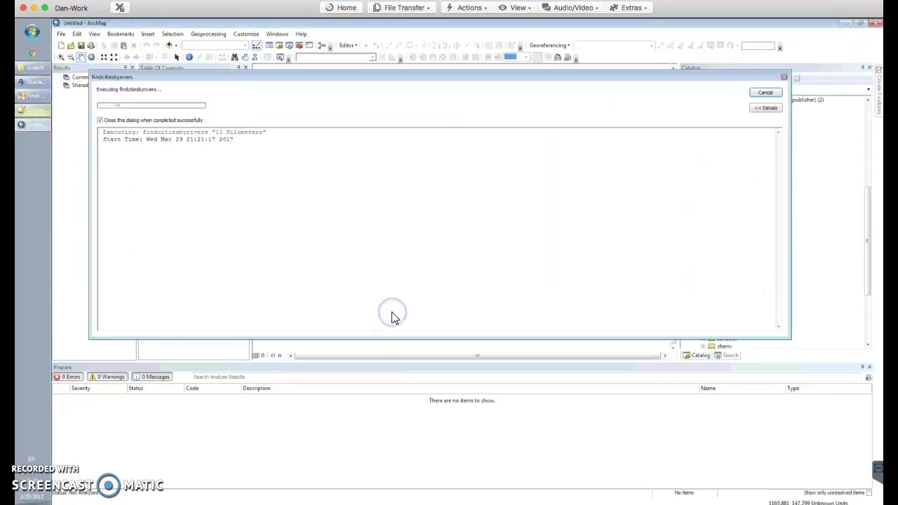